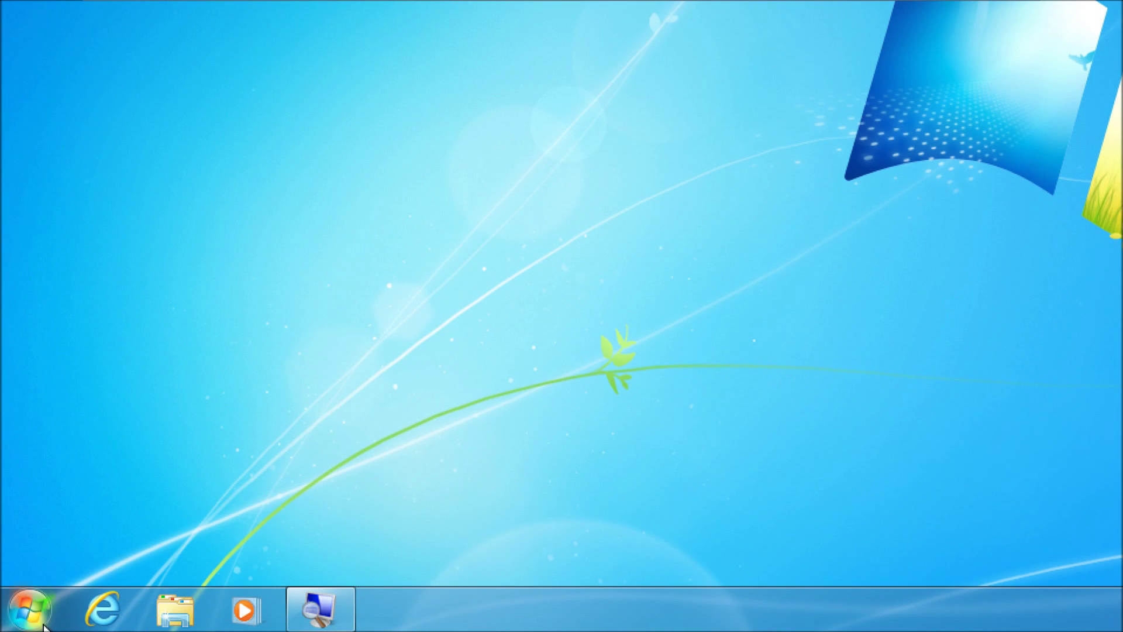
Search Google for 'malwarebytes', browse the official Malwarebytes site, then close the browser.
{"action": "left_click", "coordinate": [111, 612]}
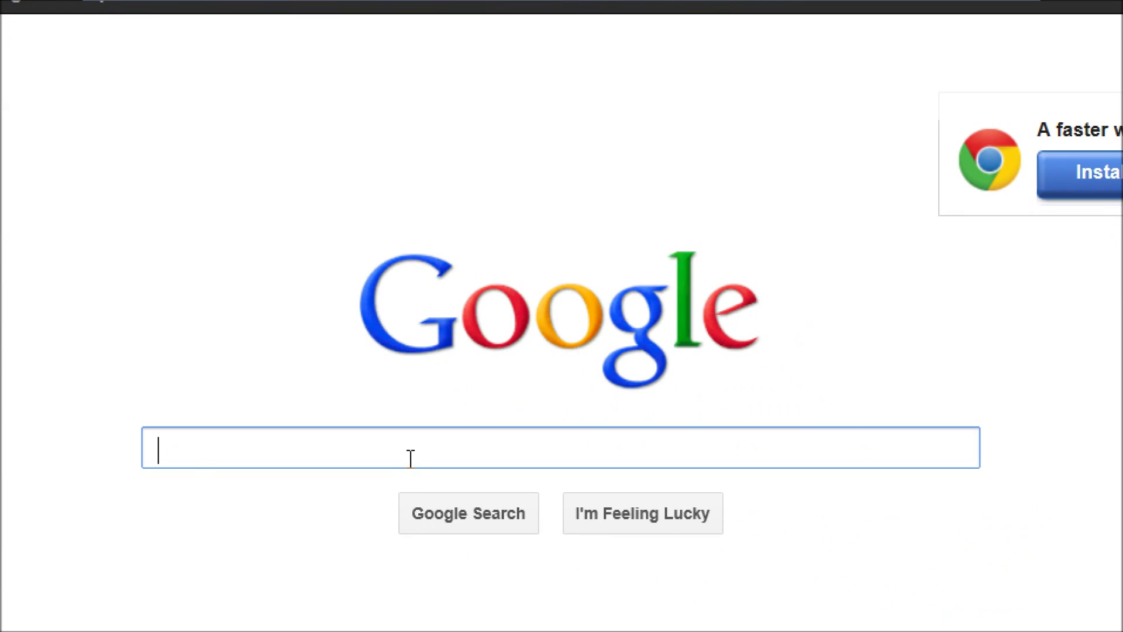
{"action": "type", "text": "malwareb"}
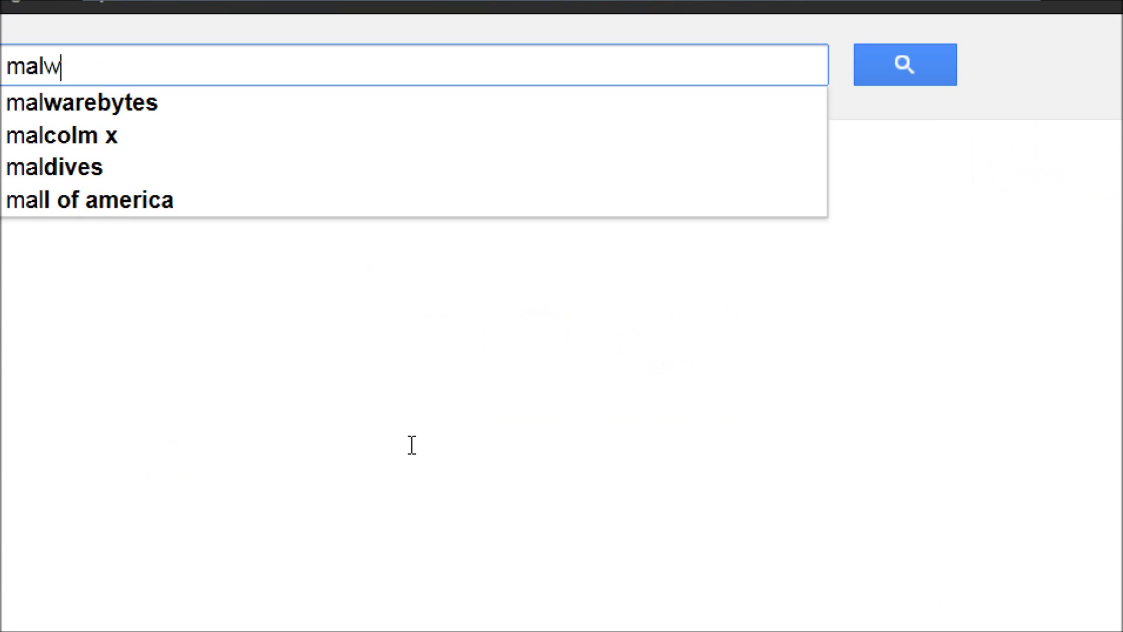
{"action": "type", "text": "ytes"}
{"action": "key", "text": "Return"}
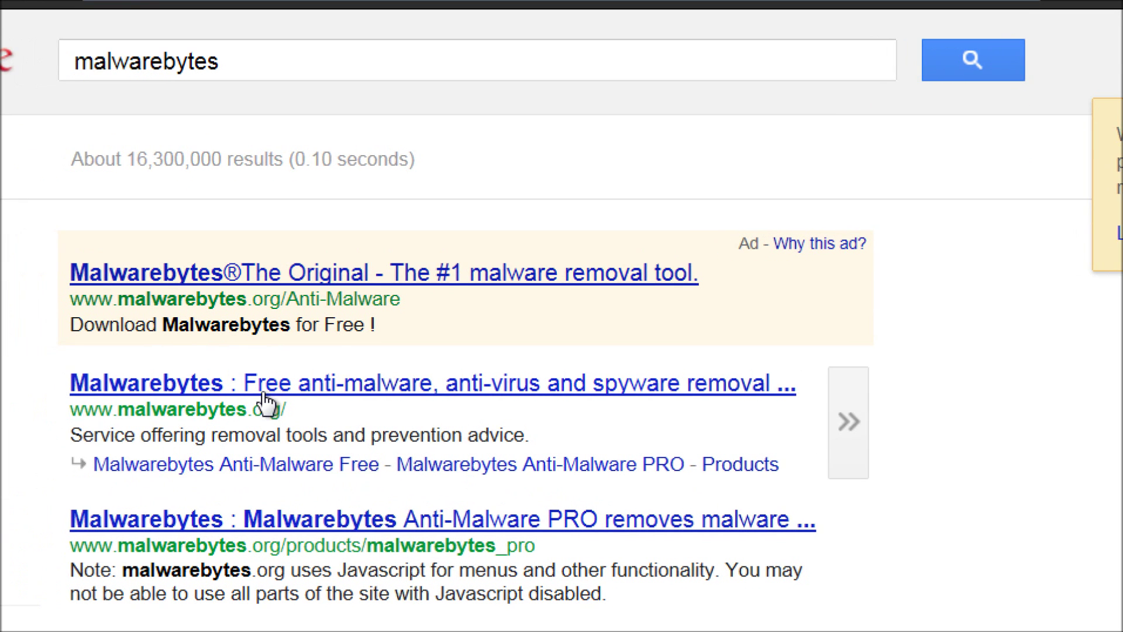
{"action": "left_click", "coordinate": [196, 396]}
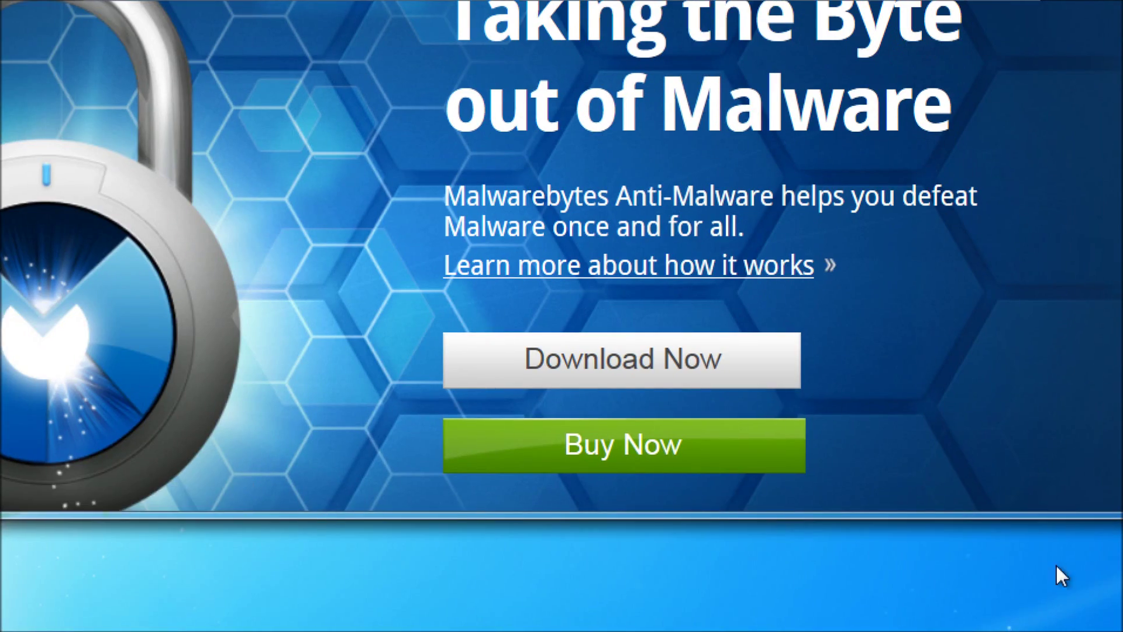
{"action": "scroll", "coordinate": [563, 436], "scroll_direction": "down", "scroll_amount": 3}
{"action": "scroll", "coordinate": [562, 433], "scroll_direction": "up", "scroll_amount": 3}
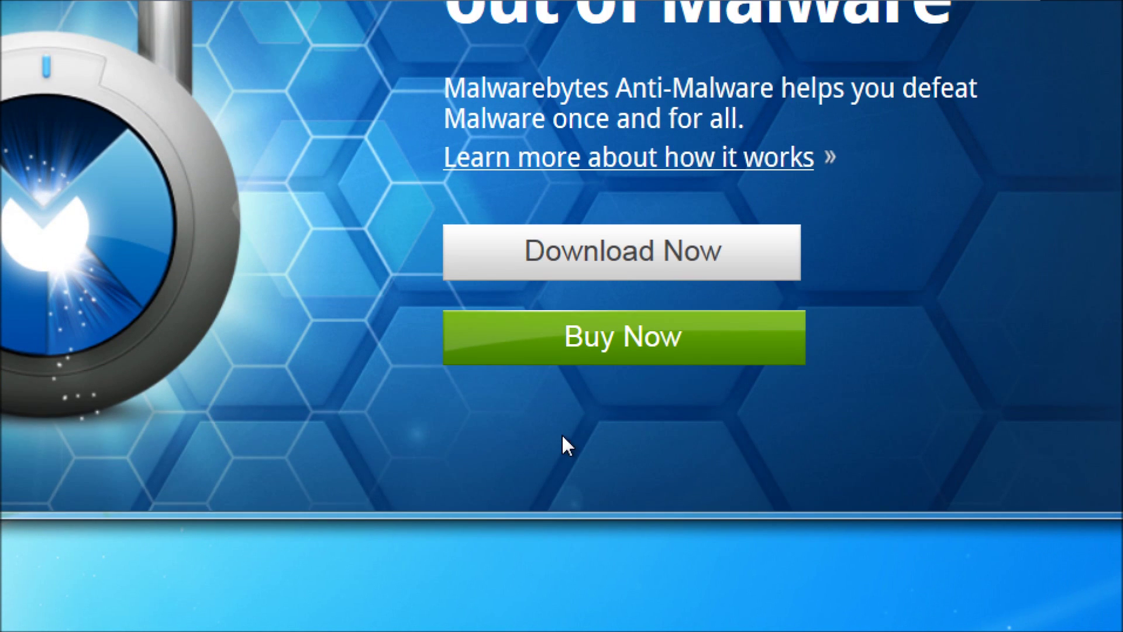
{"action": "scroll", "coordinate": [640, 462], "scroll_direction": "down", "scroll_amount": 3}
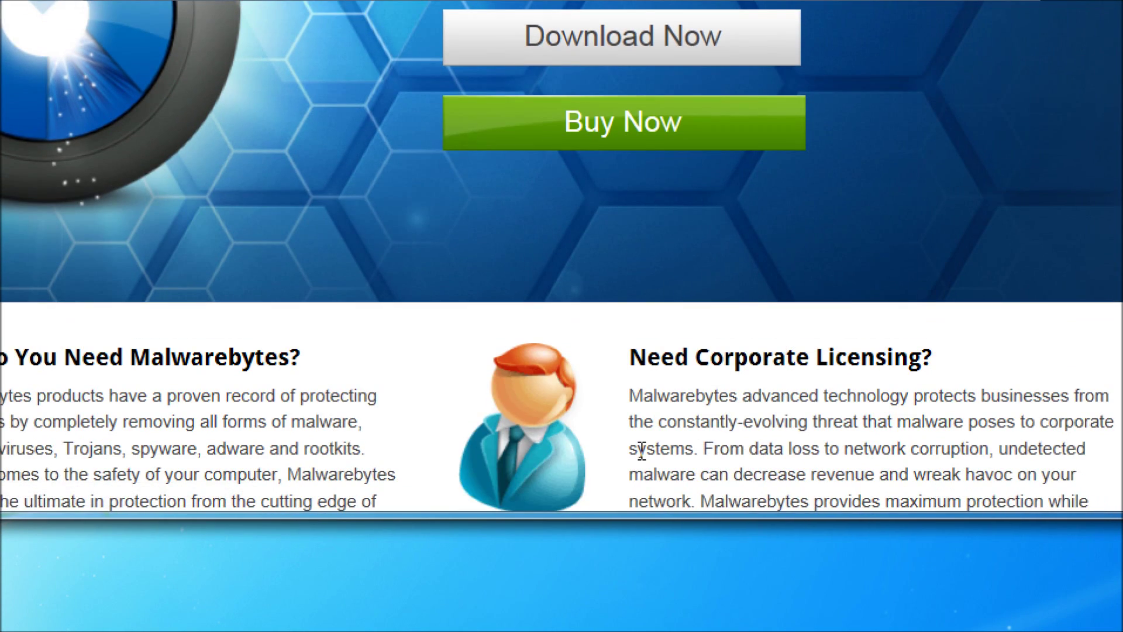
{"action": "scroll", "coordinate": [642, 450], "scroll_direction": "down", "scroll_amount": 3}
{"action": "scroll", "coordinate": [641, 454], "scroll_direction": "down", "scroll_amount": 3}
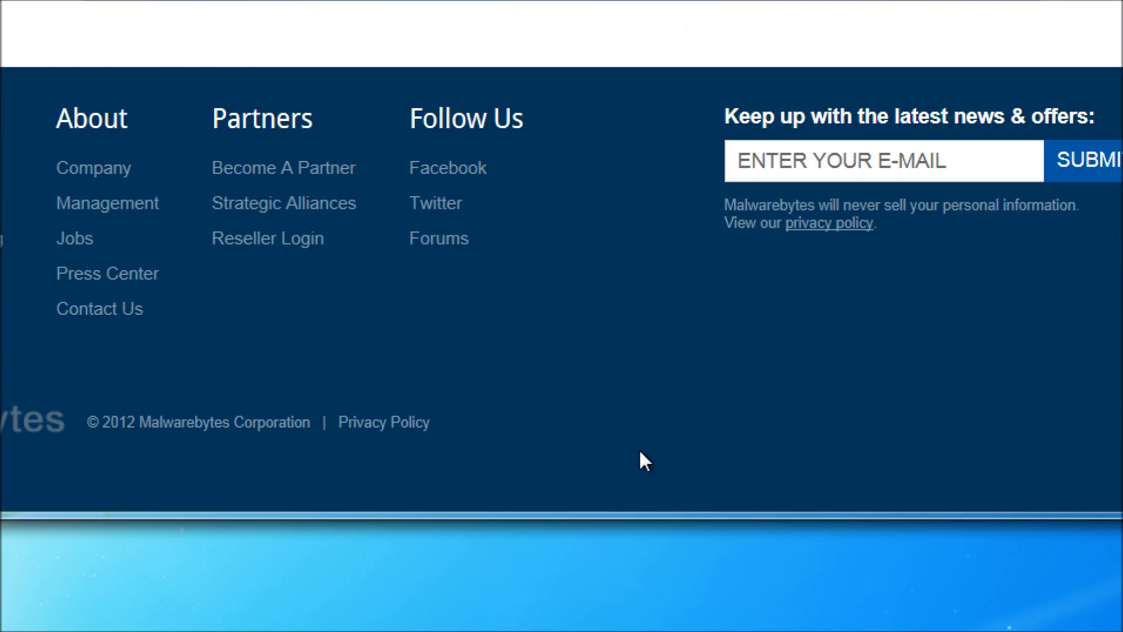
{"action": "scroll", "coordinate": [641, 458], "scroll_direction": "up", "scroll_amount": 10}
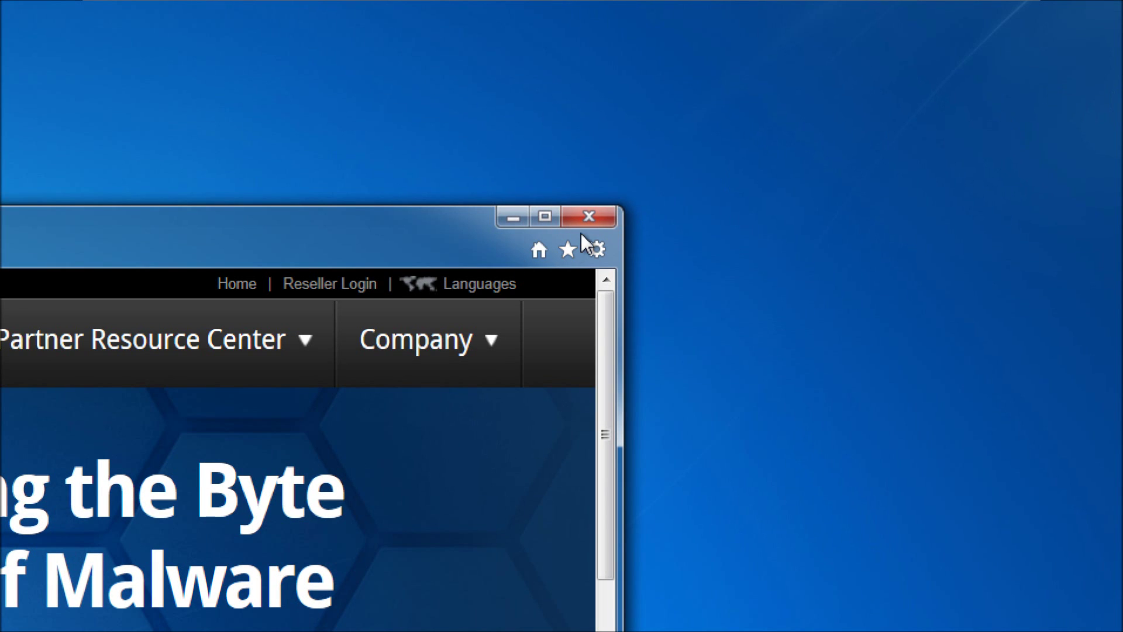
{"action": "left_click", "coordinate": [590, 218]}
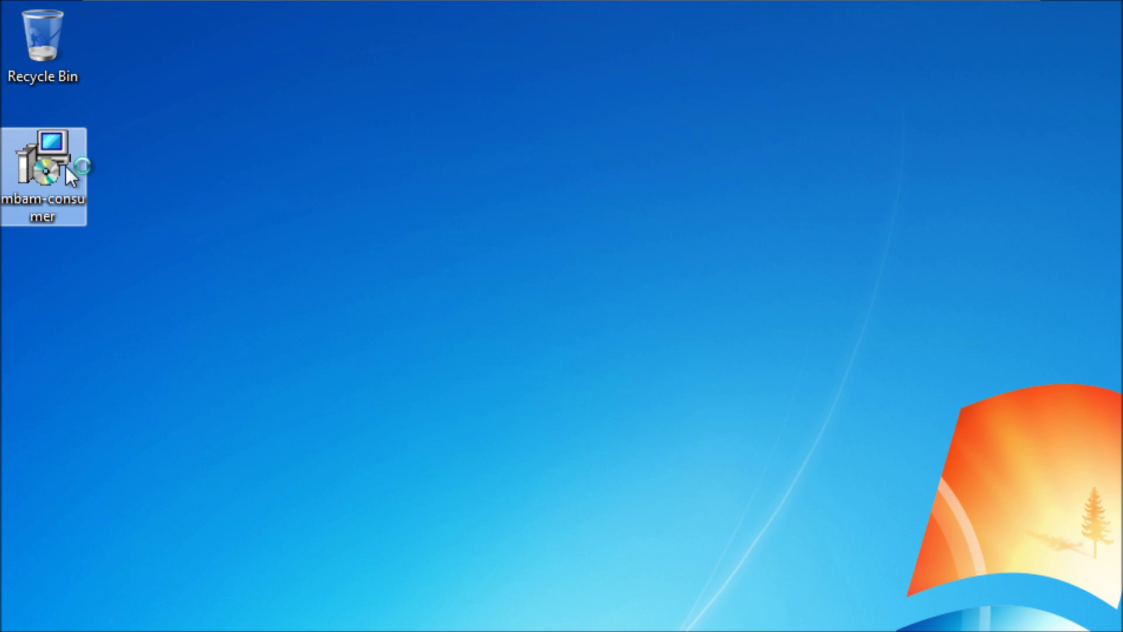
Allow the installer through the UAC prompt, keep English, and accept the license agreement.
{"action": "key", "text": "super+plus"}
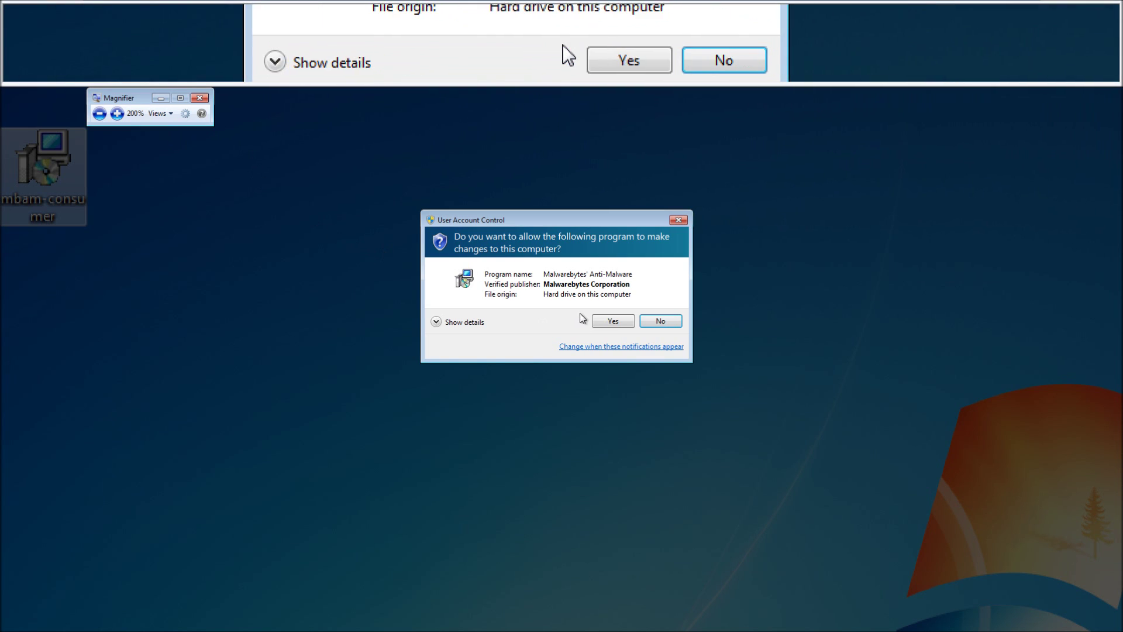
{"action": "left_click", "coordinate": [612, 321]}
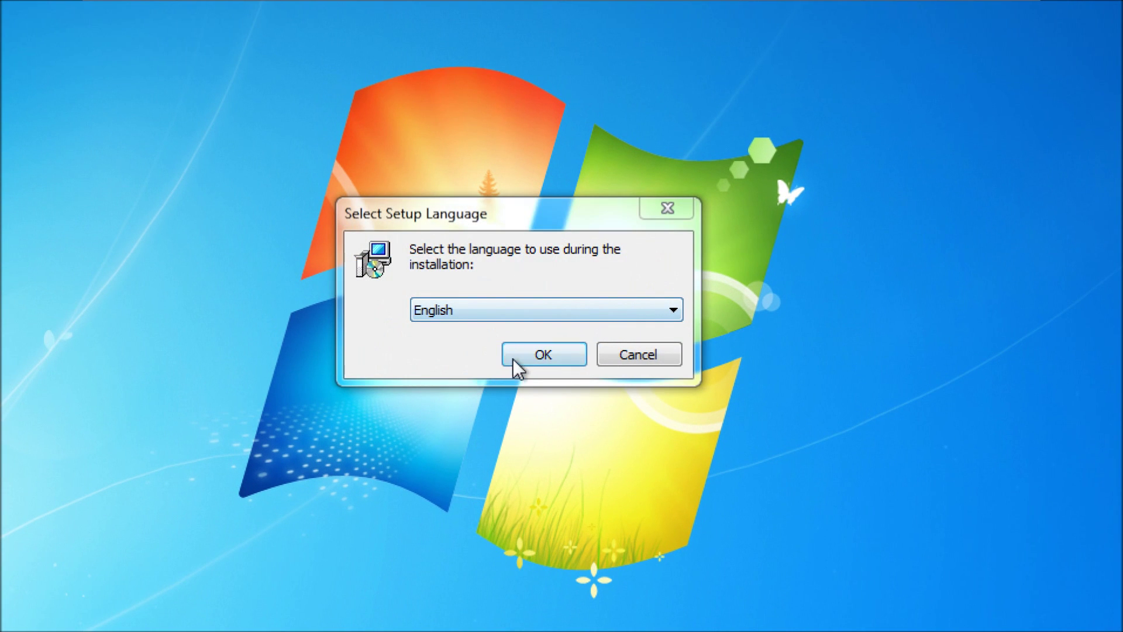
{"action": "left_click", "coordinate": [527, 357]}
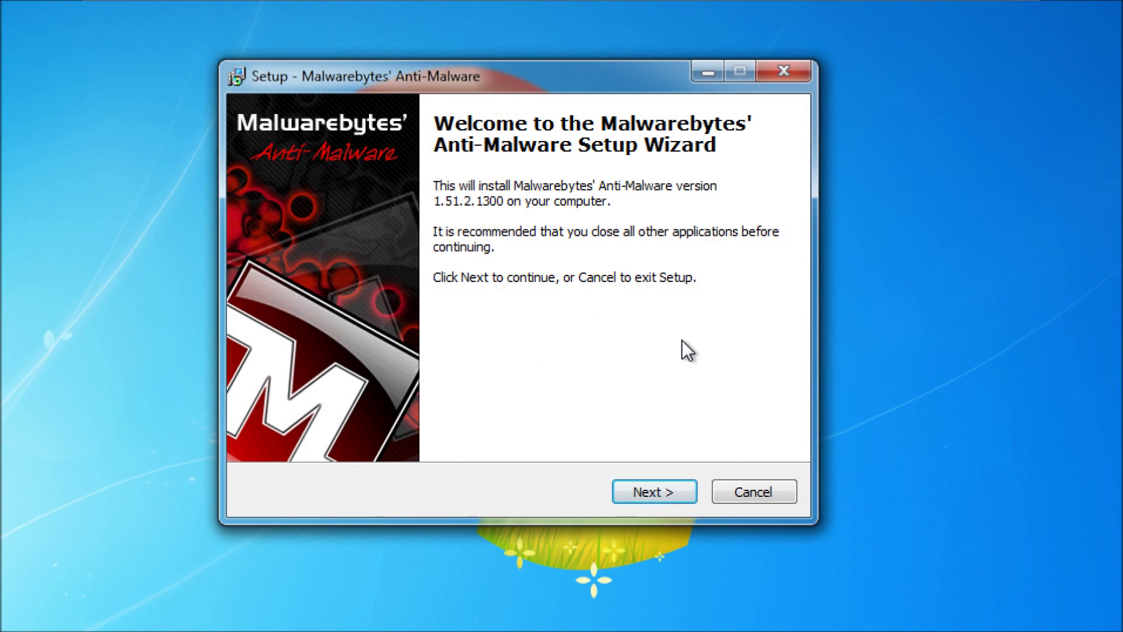
{"action": "left_click", "coordinate": [650, 496]}
{"action": "left_click", "coordinate": [328, 420]}
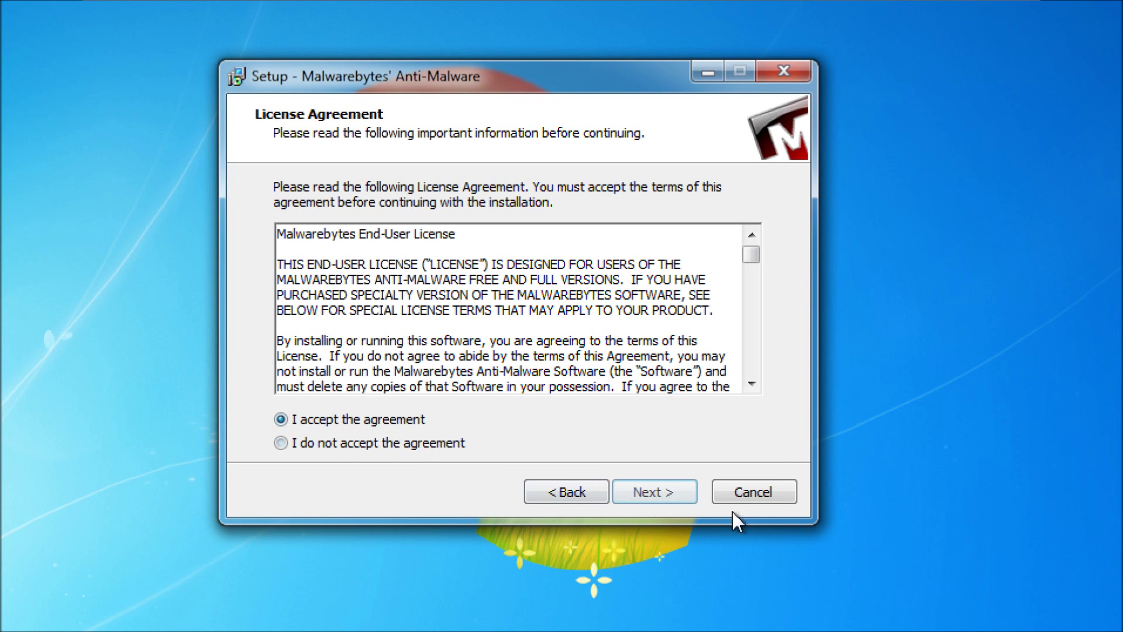
{"action": "left_click", "coordinate": [662, 498]}
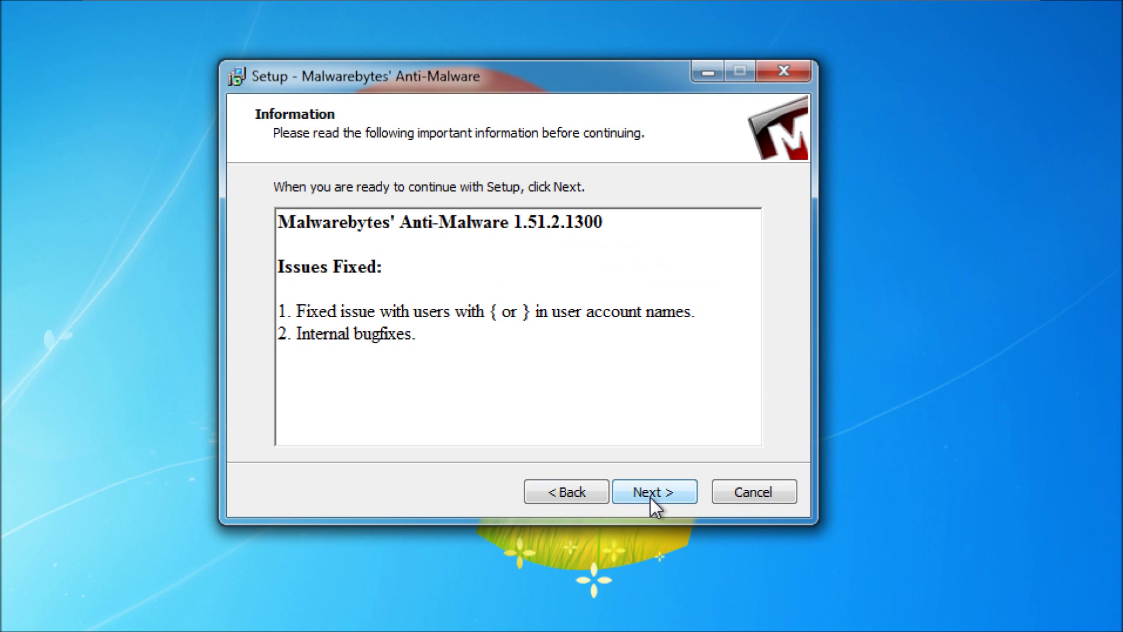
Keep the default install folder, shortcuts folder and desktop icon, install, and finish setup.
{"action": "left_click", "coordinate": [651, 497]}
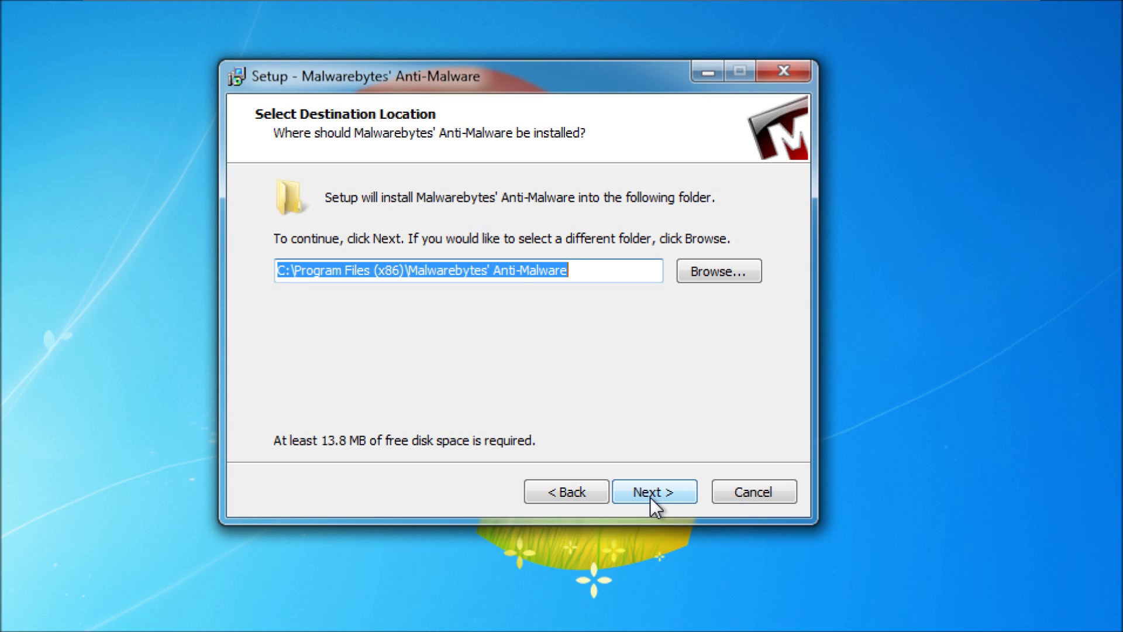
{"action": "left_click", "coordinate": [651, 497]}
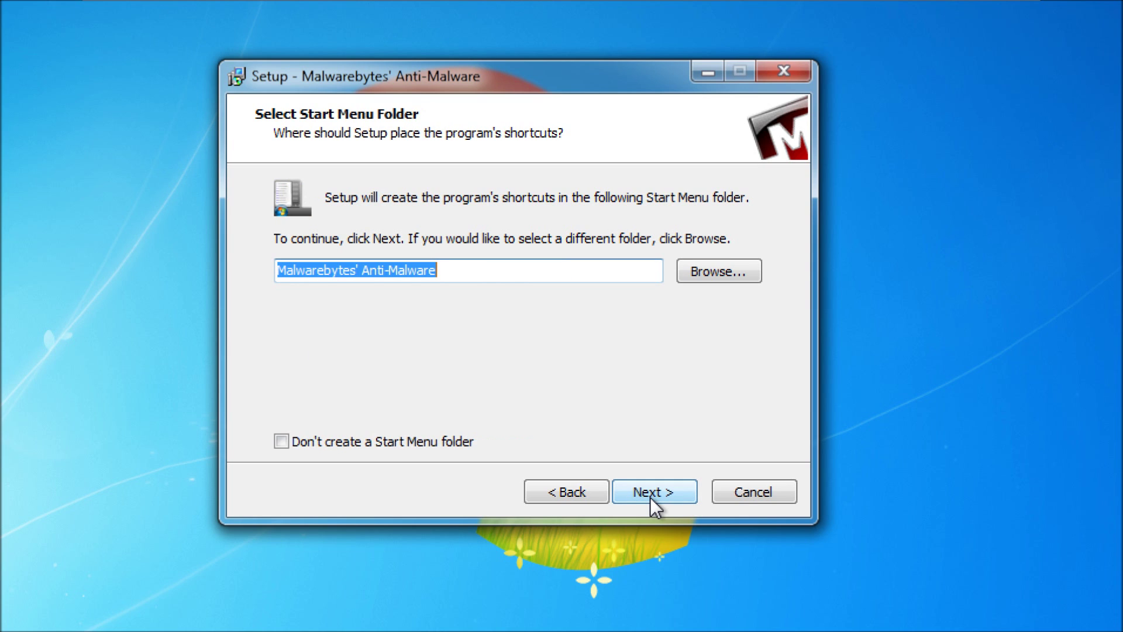
{"action": "left_click", "coordinate": [651, 497]}
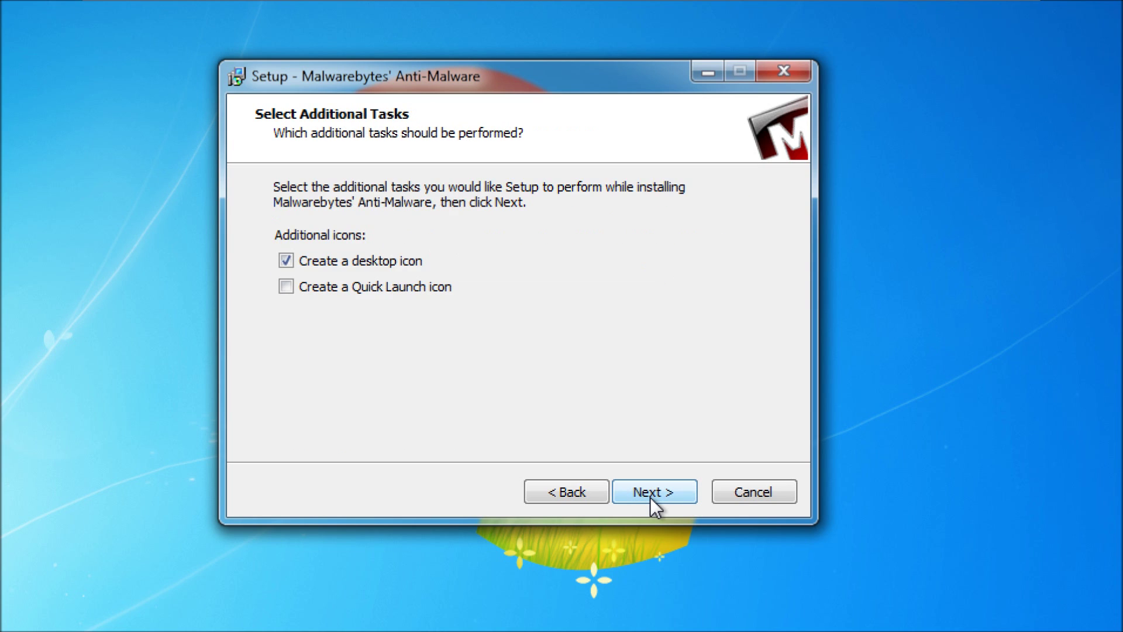
{"action": "left_click", "coordinate": [651, 498]}
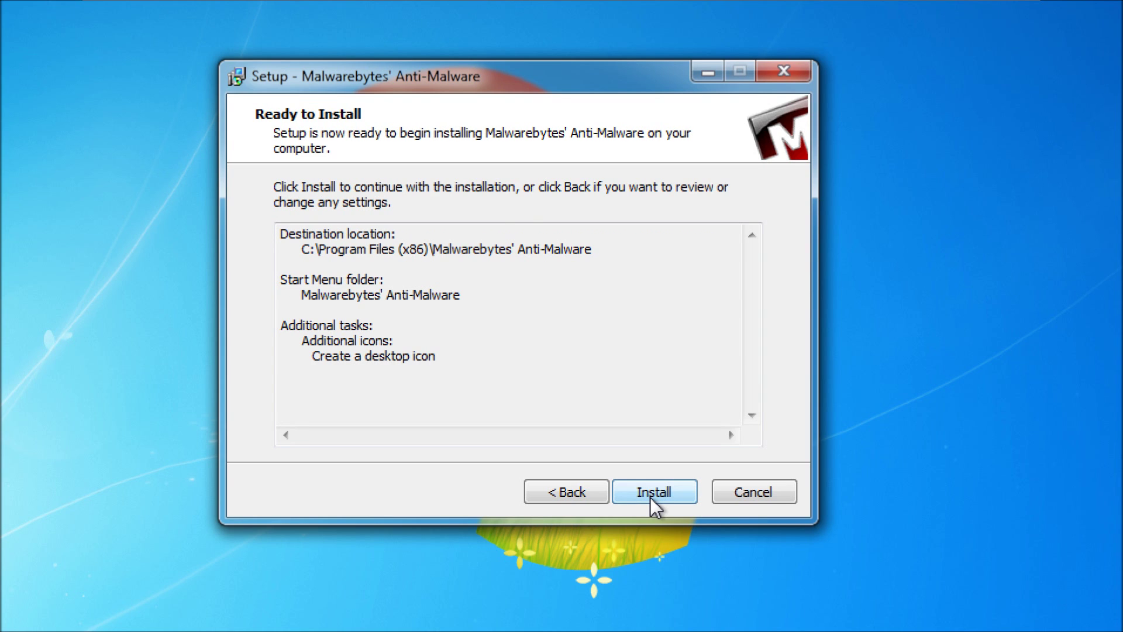
{"action": "left_click", "coordinate": [651, 498]}
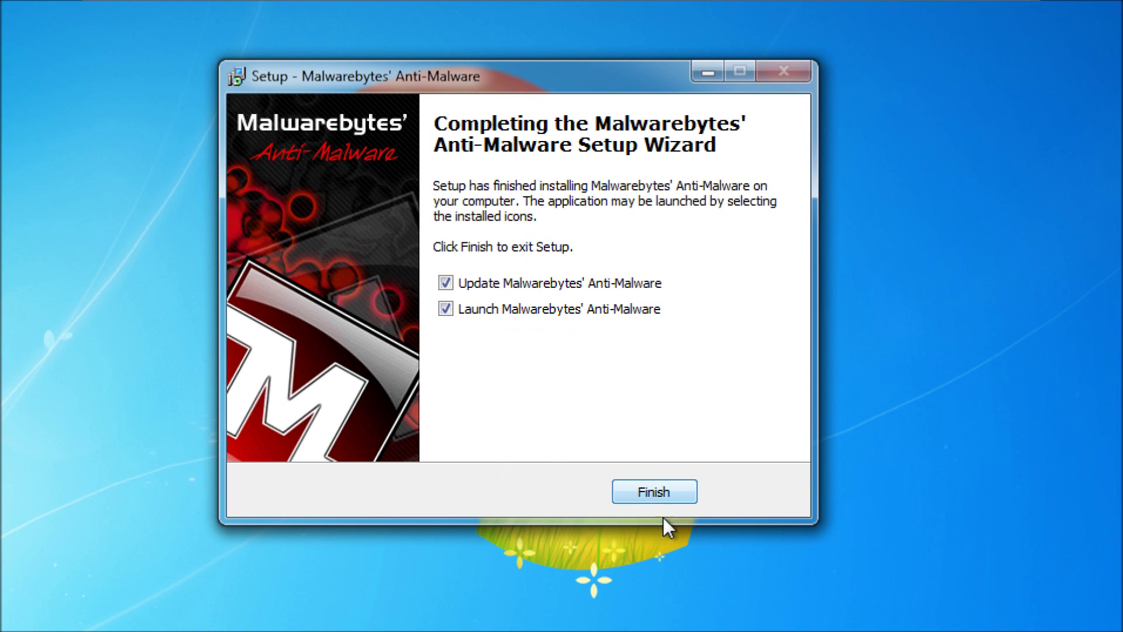
{"action": "left_click", "coordinate": [635, 492]}
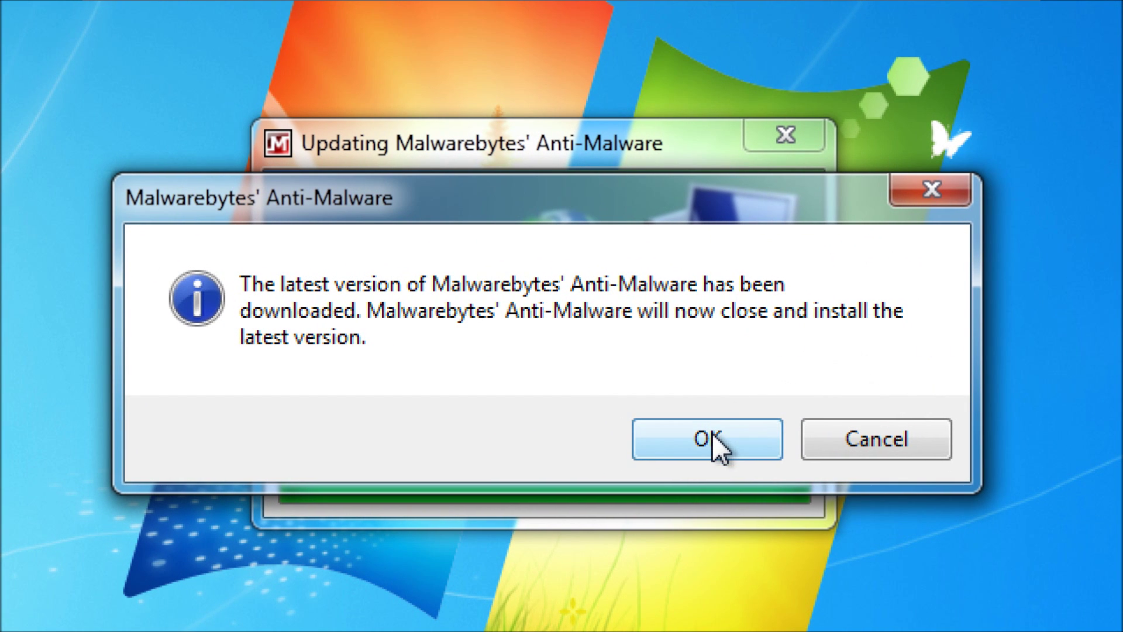
Agree to install the newly downloaded version, keep English, and accept the licence.
{"action": "left_click", "coordinate": [720, 451]}
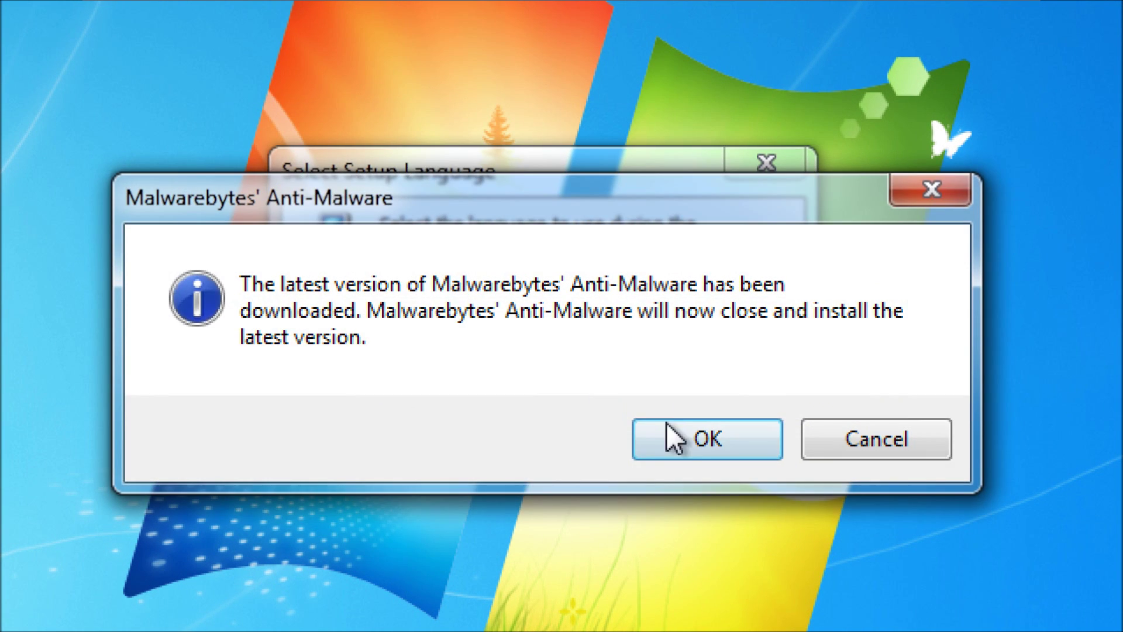
{"action": "left_click", "coordinate": [684, 441]}
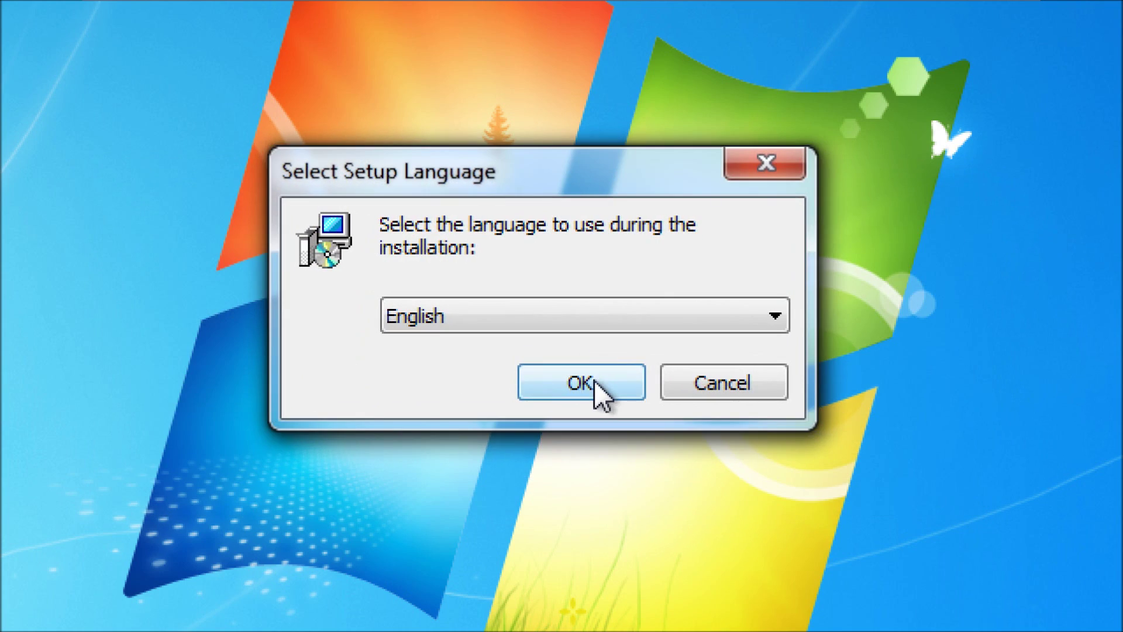
{"action": "left_click", "coordinate": [595, 381]}
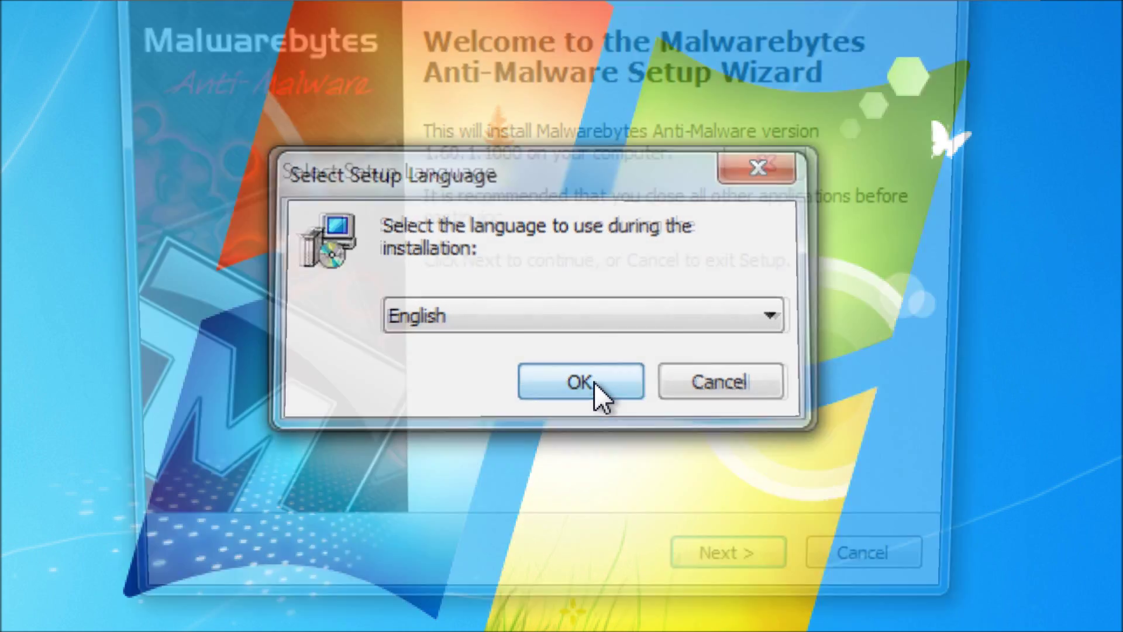
{"action": "left_click", "coordinate": [732, 588]}
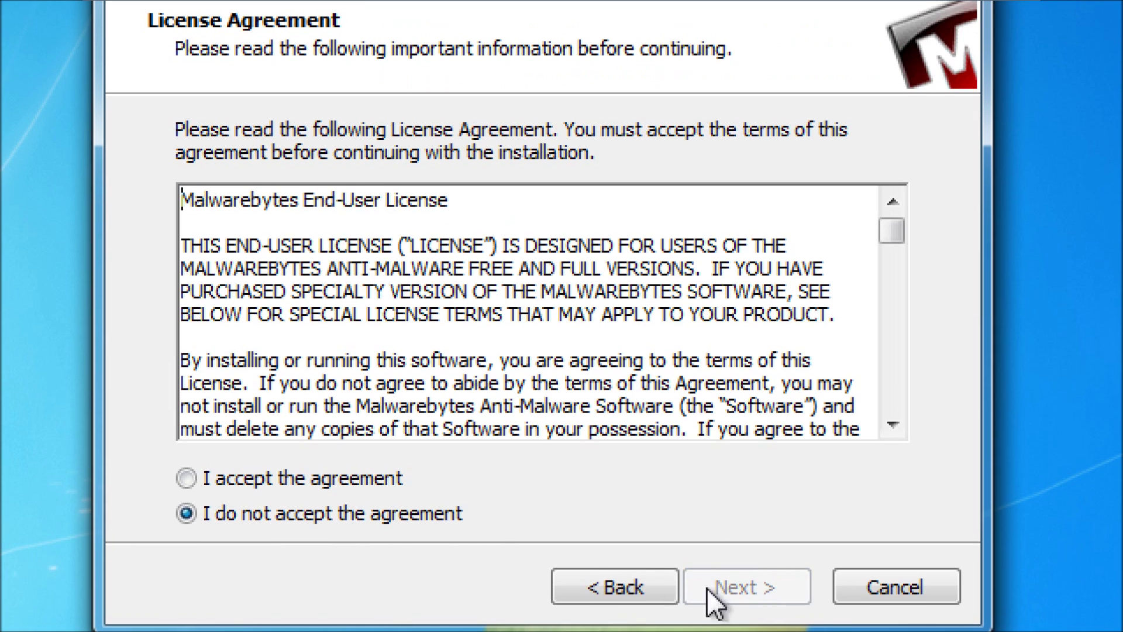
{"action": "left_click", "coordinate": [370, 479]}
{"action": "left_click", "coordinate": [735, 588]}
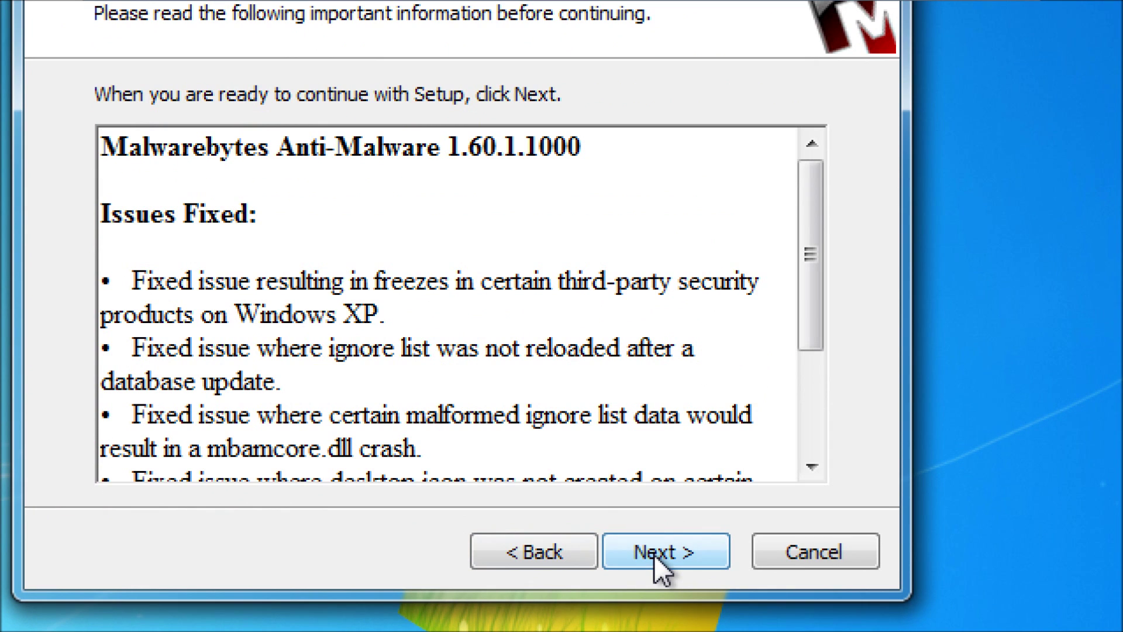
Review the release notes, keep default install and Start Menu folders, install, and finish with launch enabled.
{"action": "left_click", "coordinate": [591, 375]}
{"action": "scroll", "coordinate": [591, 374], "scroll_direction": "down", "scroll_amount": 2}
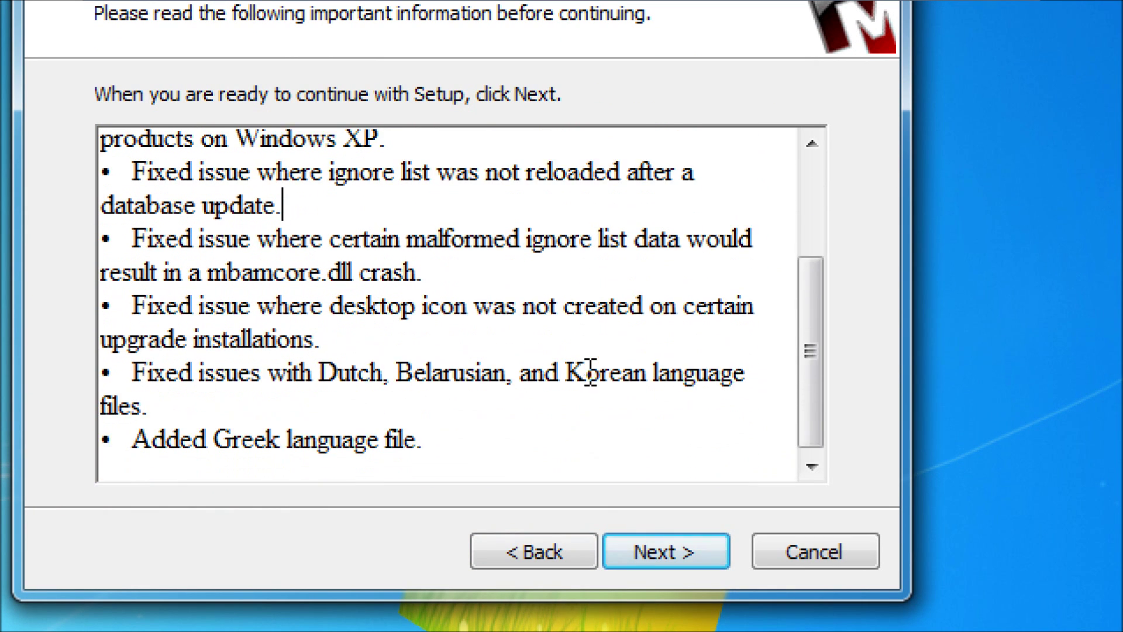
{"action": "scroll", "coordinate": [591, 410], "scroll_direction": "up", "scroll_amount": 1}
{"action": "left_click", "coordinate": [689, 559]}
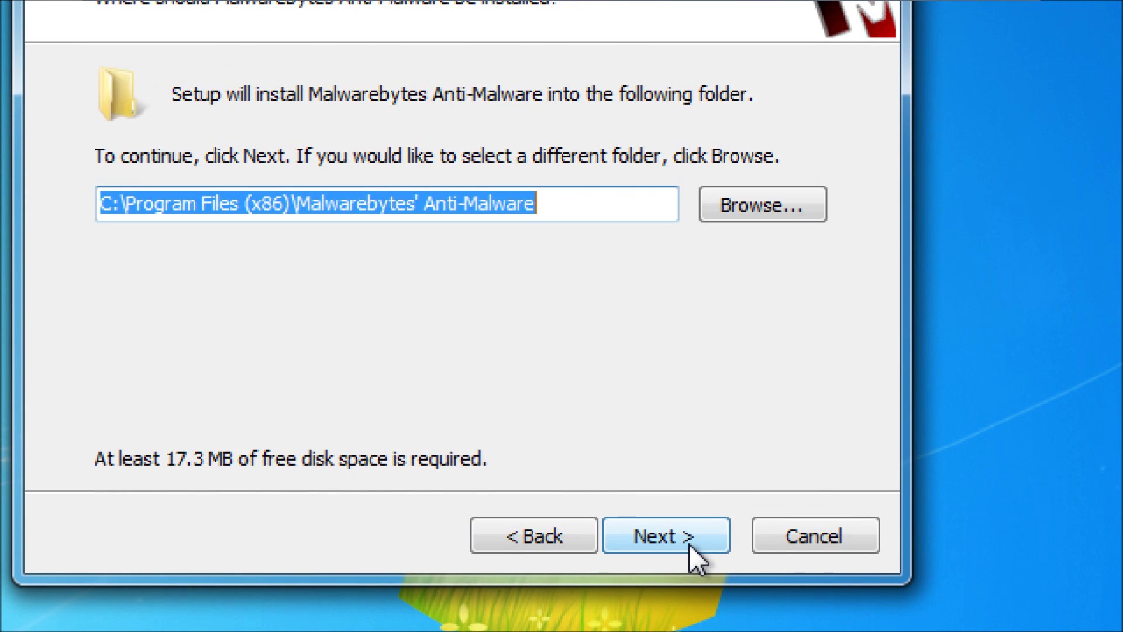
{"action": "left_click", "coordinate": [689, 544]}
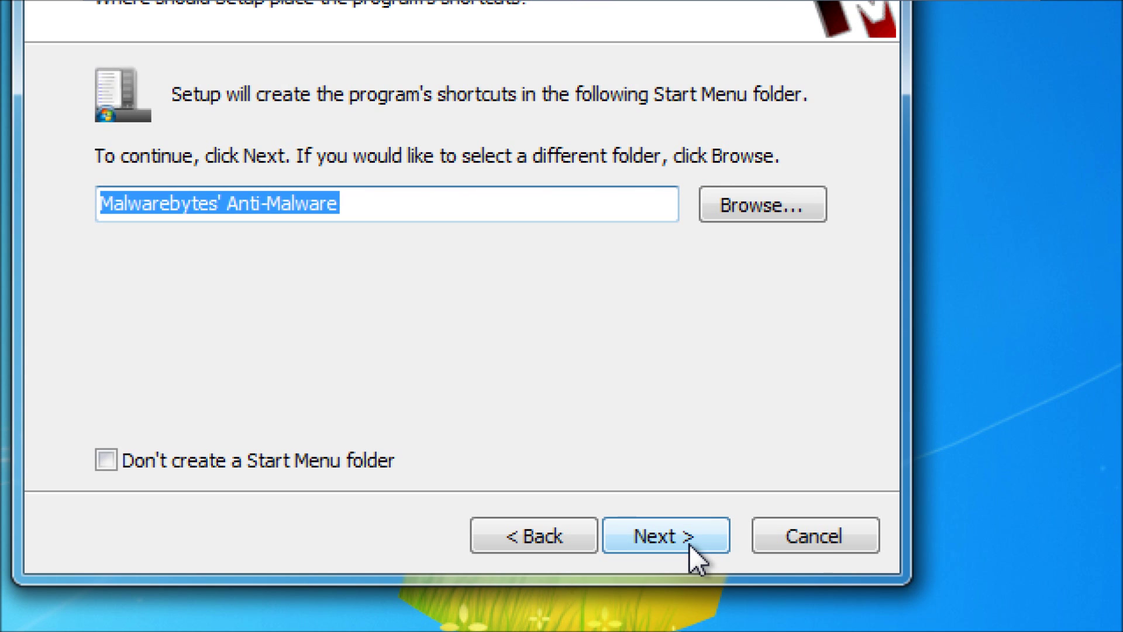
{"action": "left_click", "coordinate": [689, 544]}
{"action": "left_click", "coordinate": [689, 544]}
{"action": "left_click", "coordinate": [690, 544]}
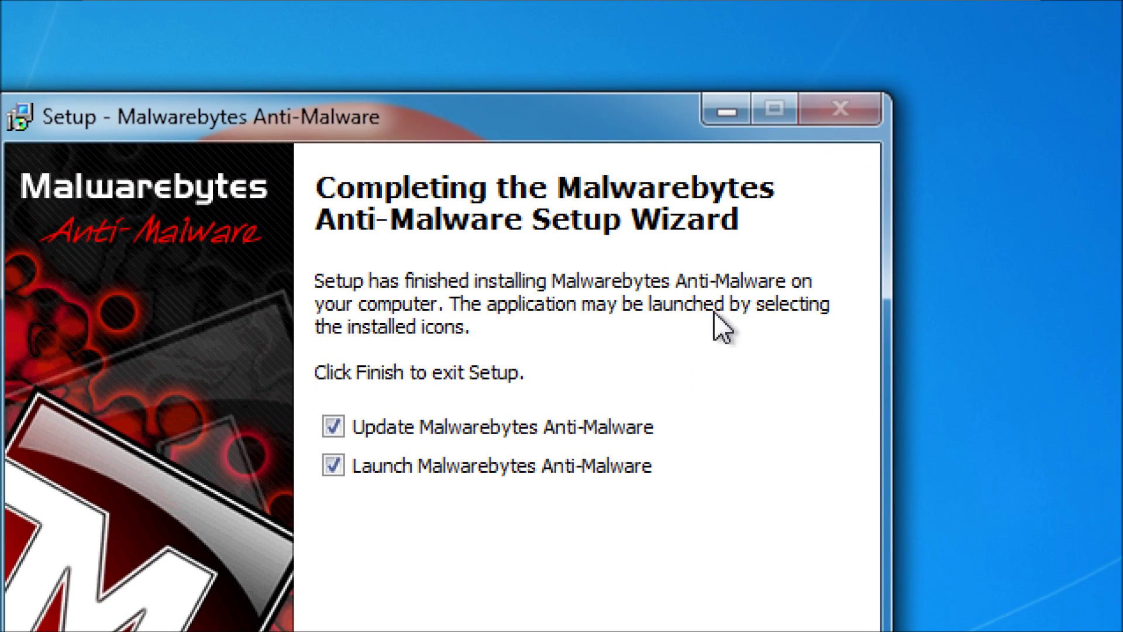
{"action": "left_click", "coordinate": [667, 631]}
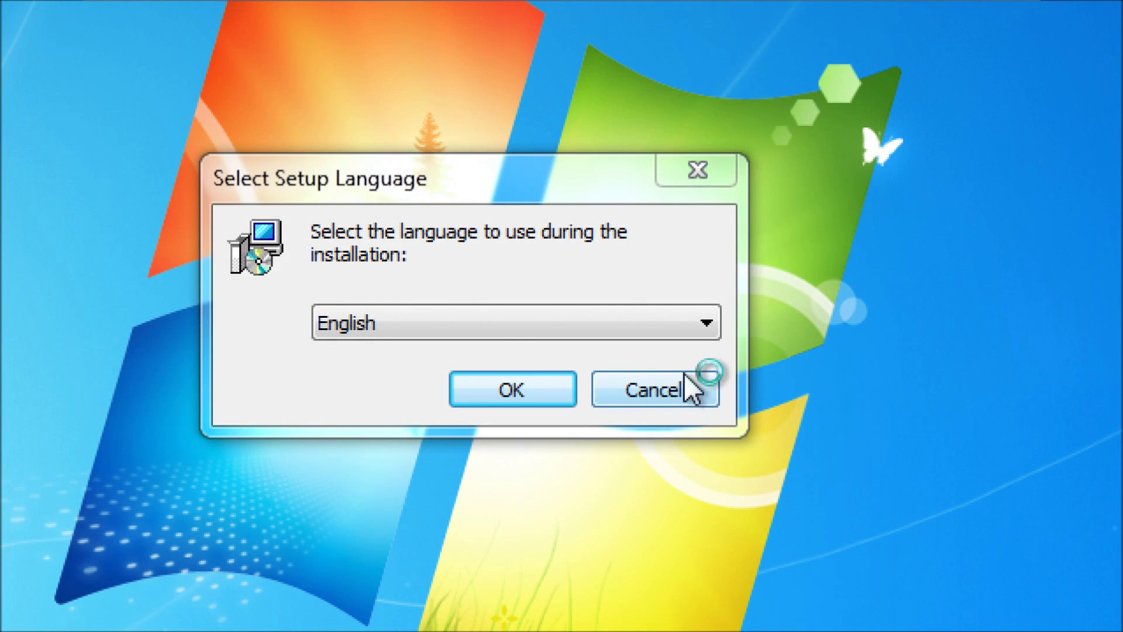
Dismiss the language prompt, acknowledge the v2012.02.16.06 database update, and start the full-version trial.
{"action": "left_click", "coordinate": [698, 171]}
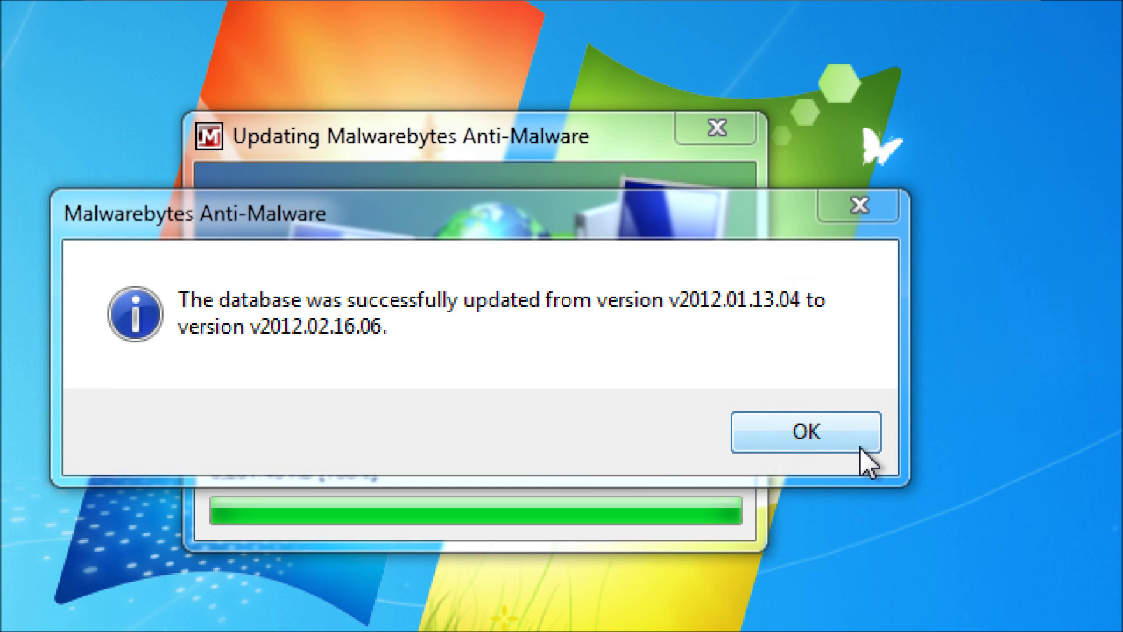
{"action": "left_click", "coordinate": [861, 447]}
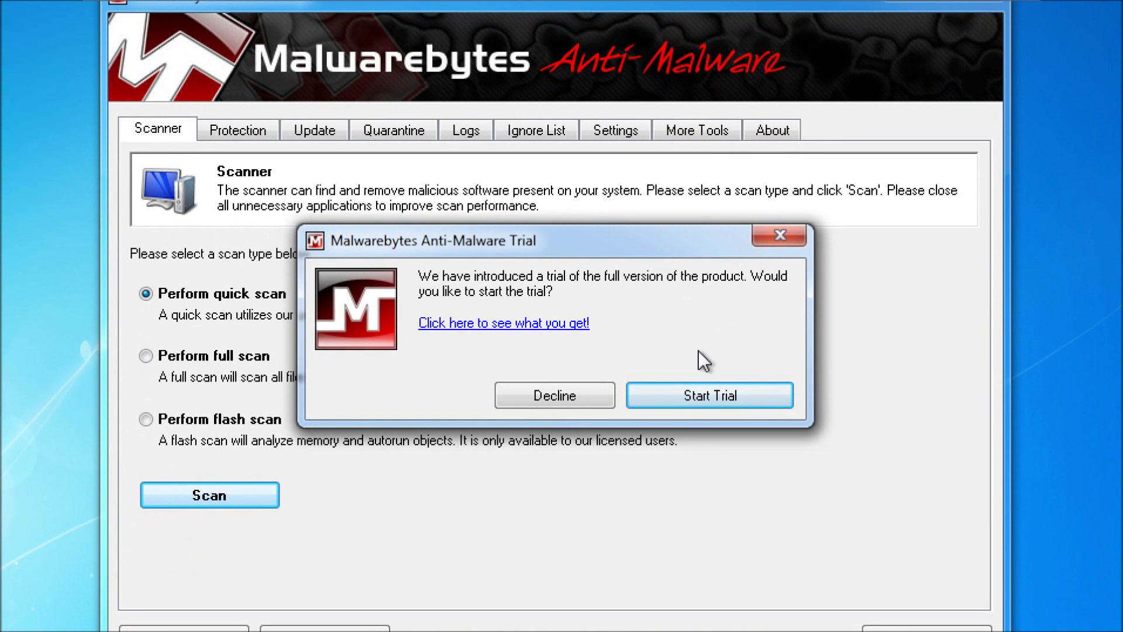
{"action": "left_click", "coordinate": [706, 399]}
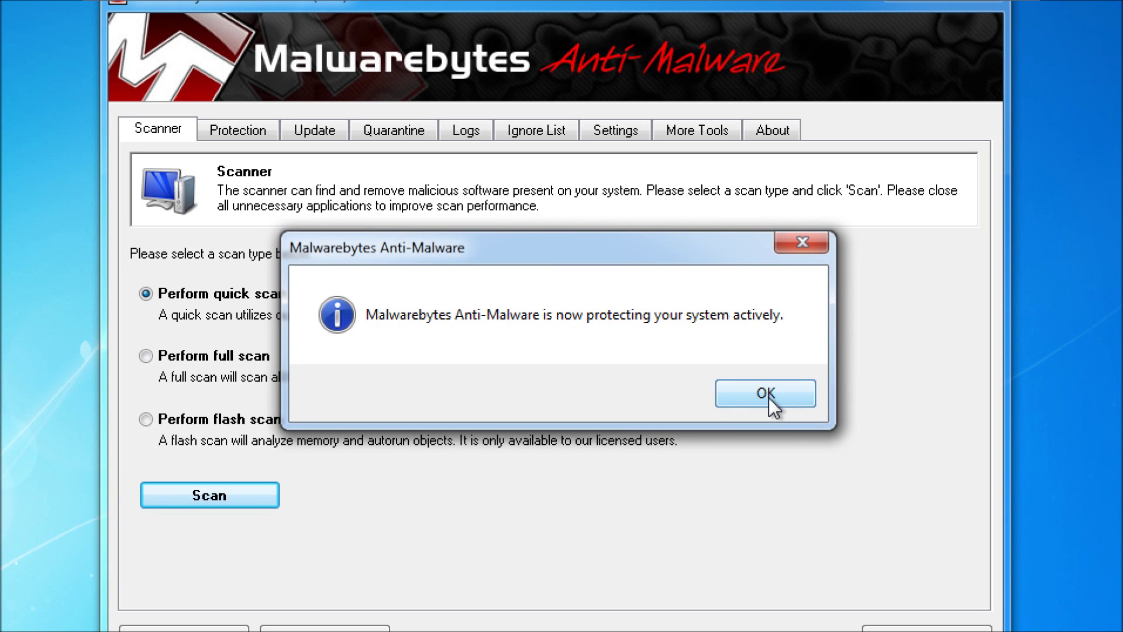
Acknowledge the active protection notice, check the Protection tab, return to Scanner, and resize the window.
{"action": "left_click", "coordinate": [769, 398]}
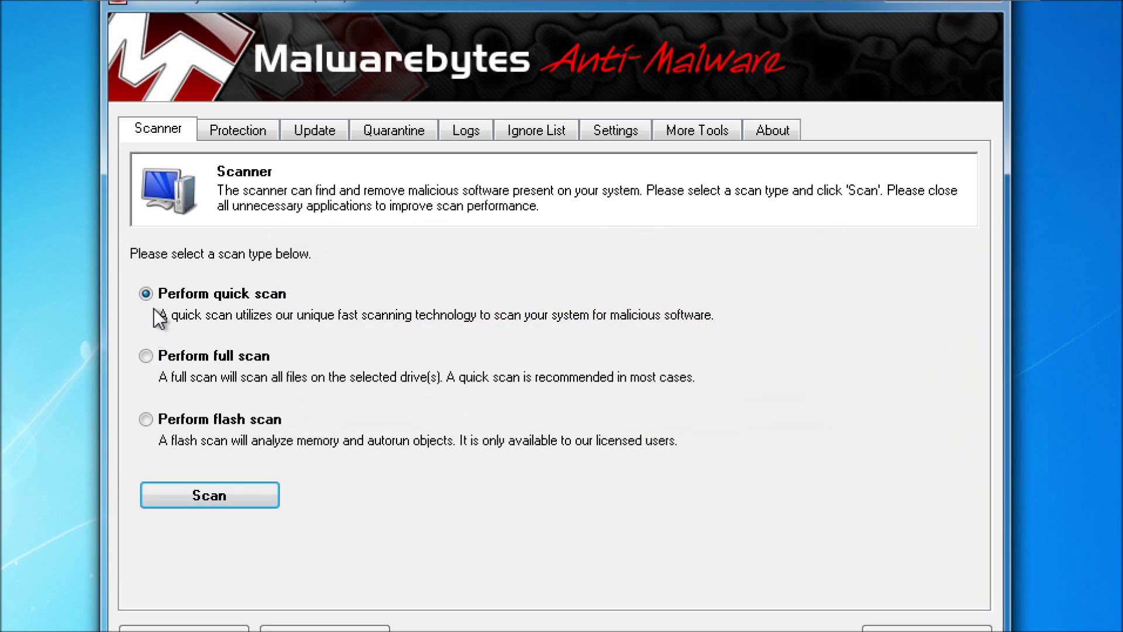
{"action": "left_click", "coordinate": [251, 133]}
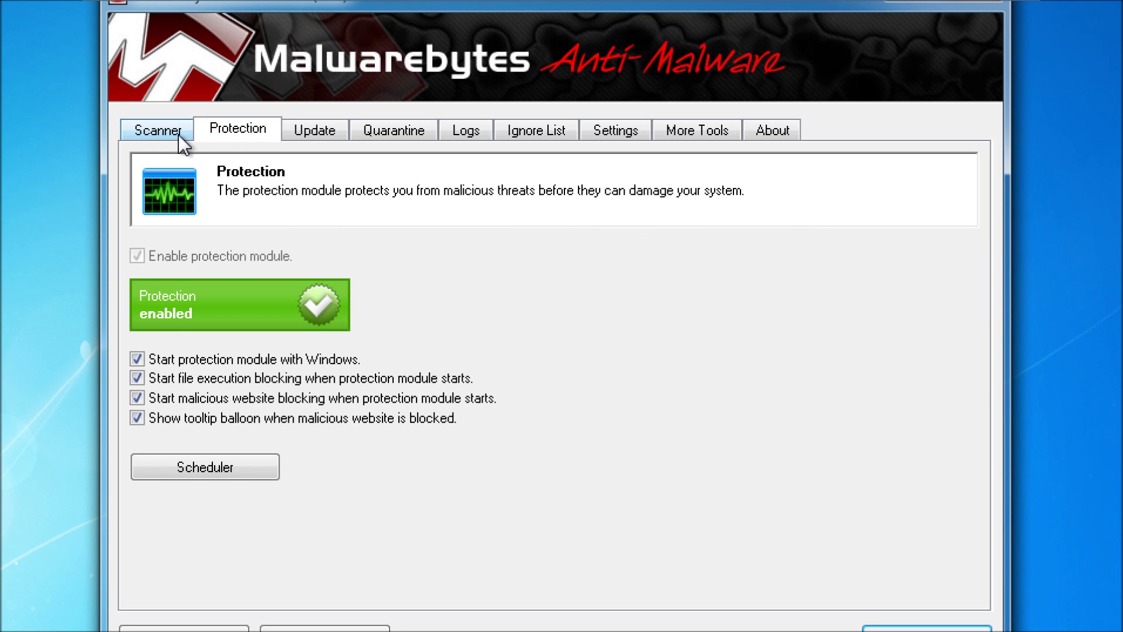
{"action": "left_click", "coordinate": [164, 134]}
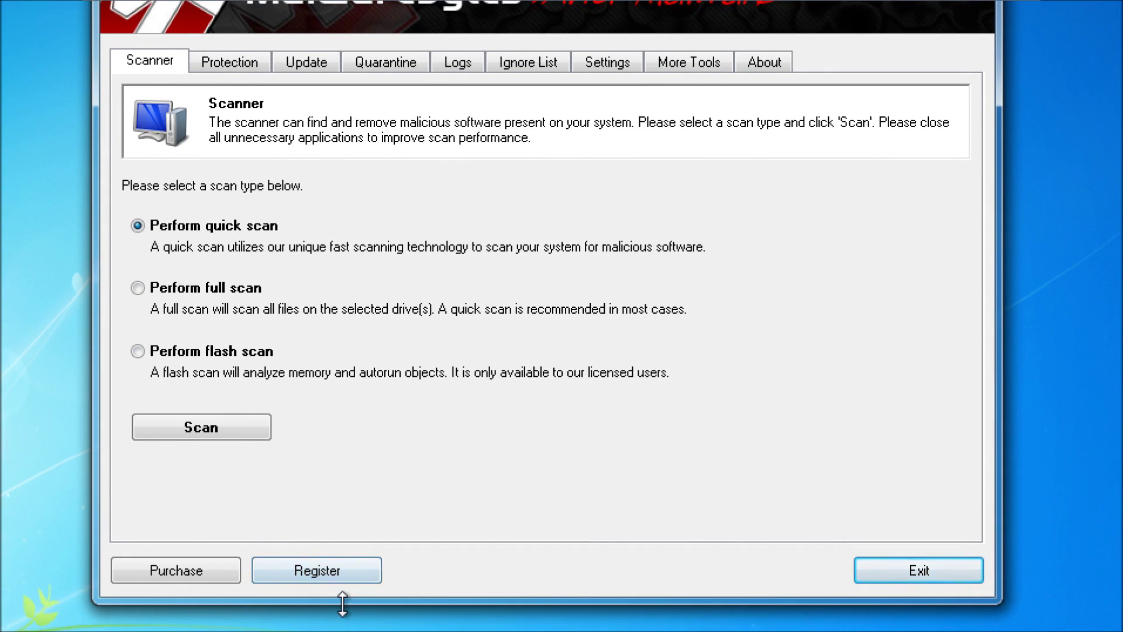
{"action": "left_click_drag", "start_coordinate": [344, 603], "coordinate": [371, 539]}
{"action": "key", "text": "Tab"}
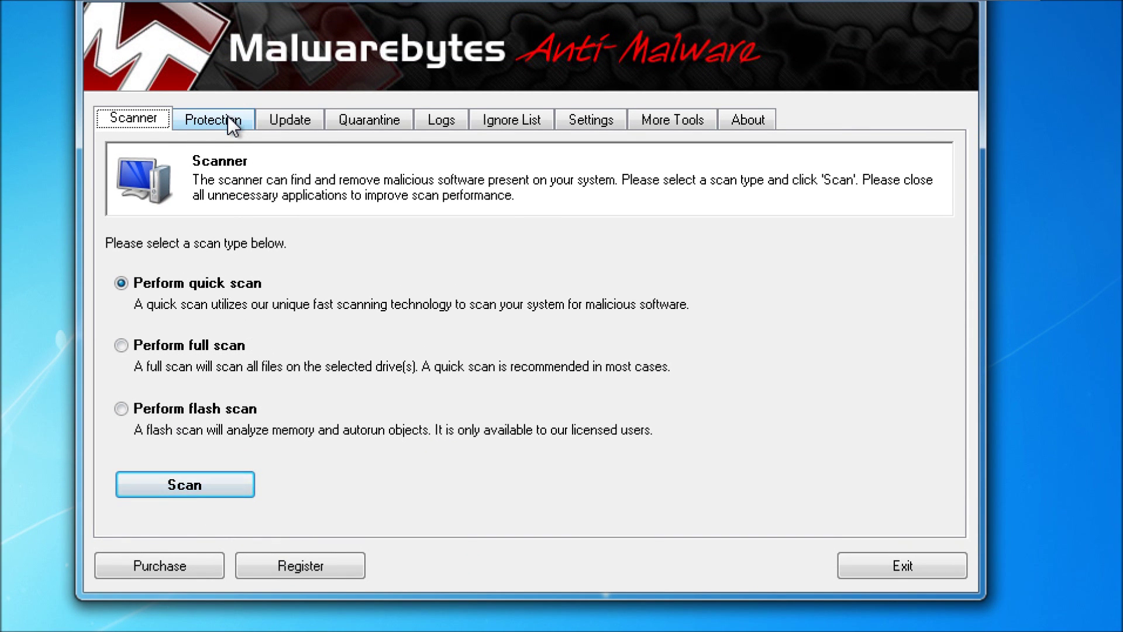
{"action": "left_click", "coordinate": [229, 123]}
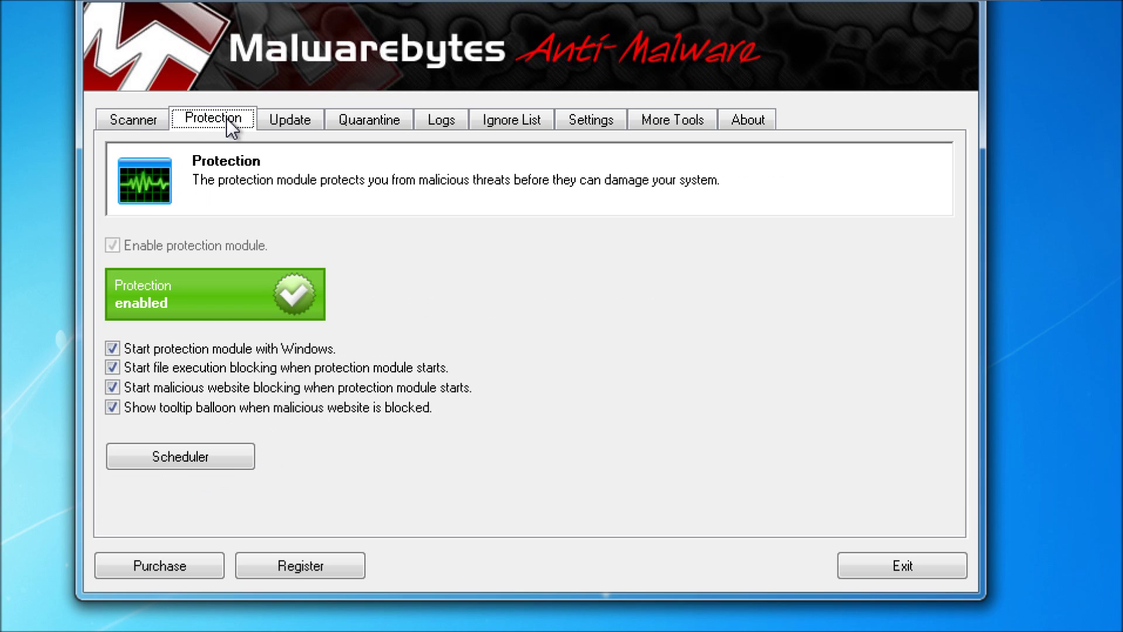
{"action": "left_click", "coordinate": [291, 123]}
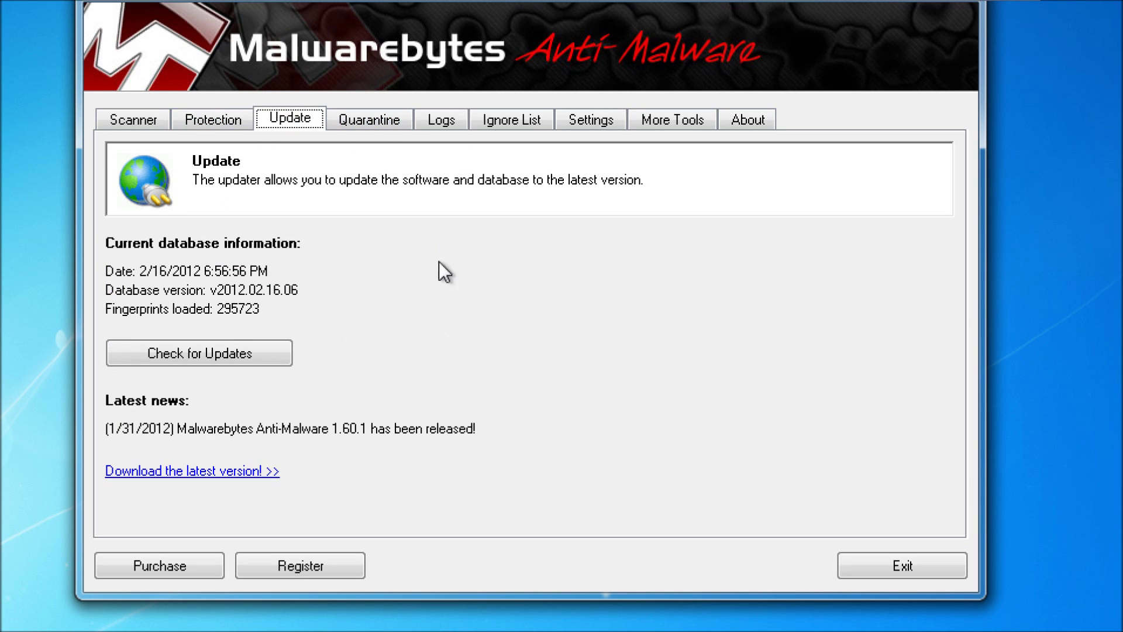
{"action": "left_click", "coordinate": [376, 128]}
{"action": "left_click", "coordinate": [459, 119]}
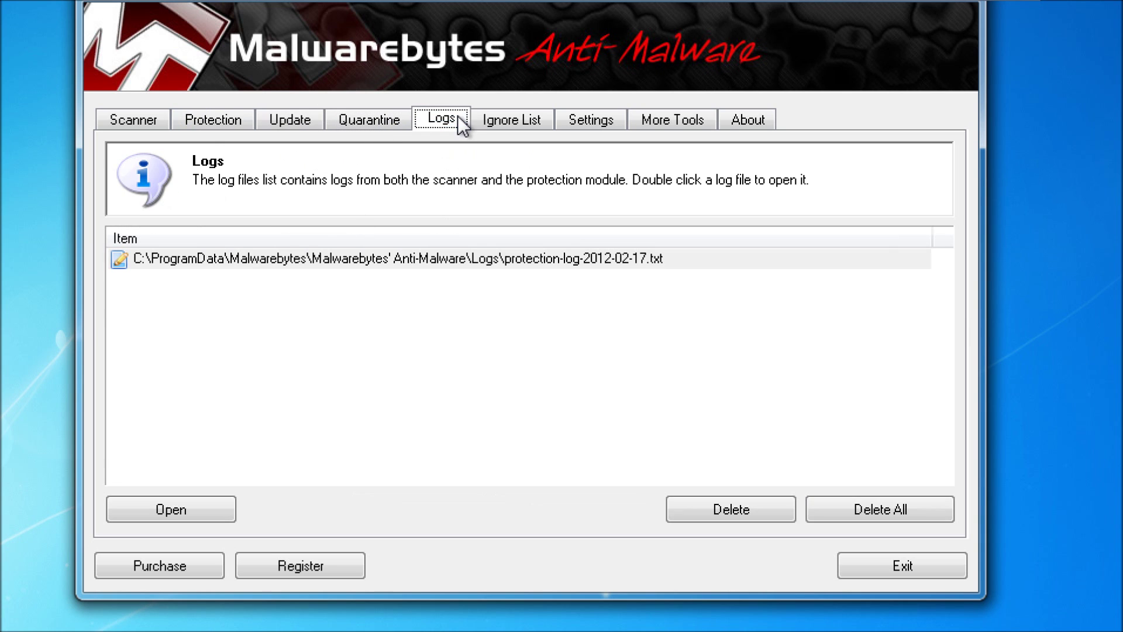
{"action": "left_click", "coordinate": [498, 122]}
{"action": "left_click", "coordinate": [233, 117]}
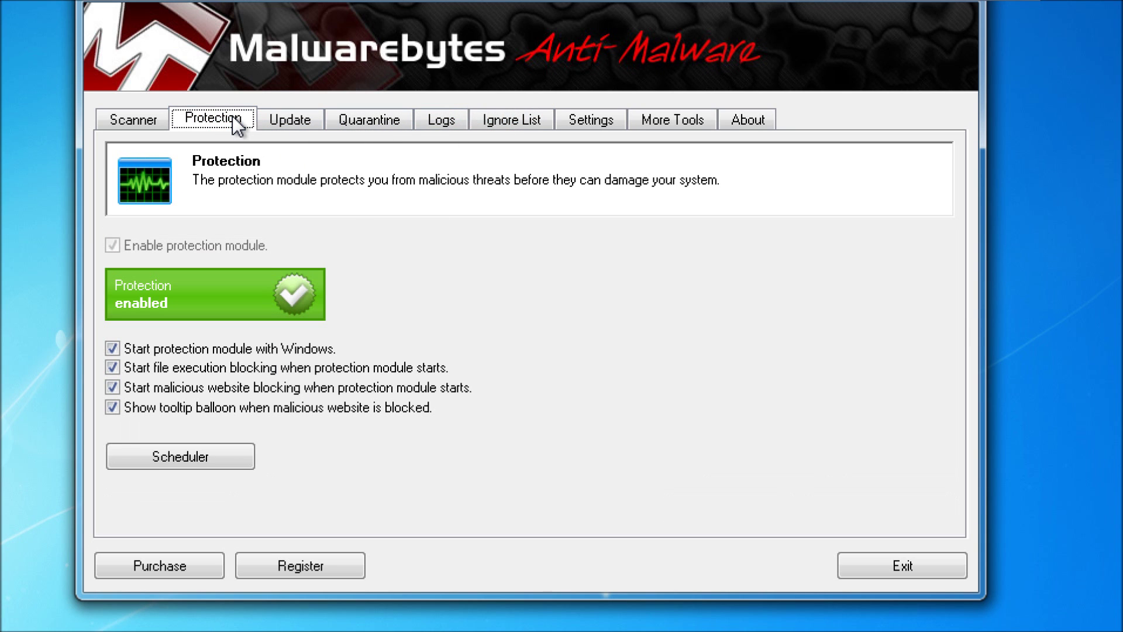
{"action": "left_click", "coordinate": [129, 124]}
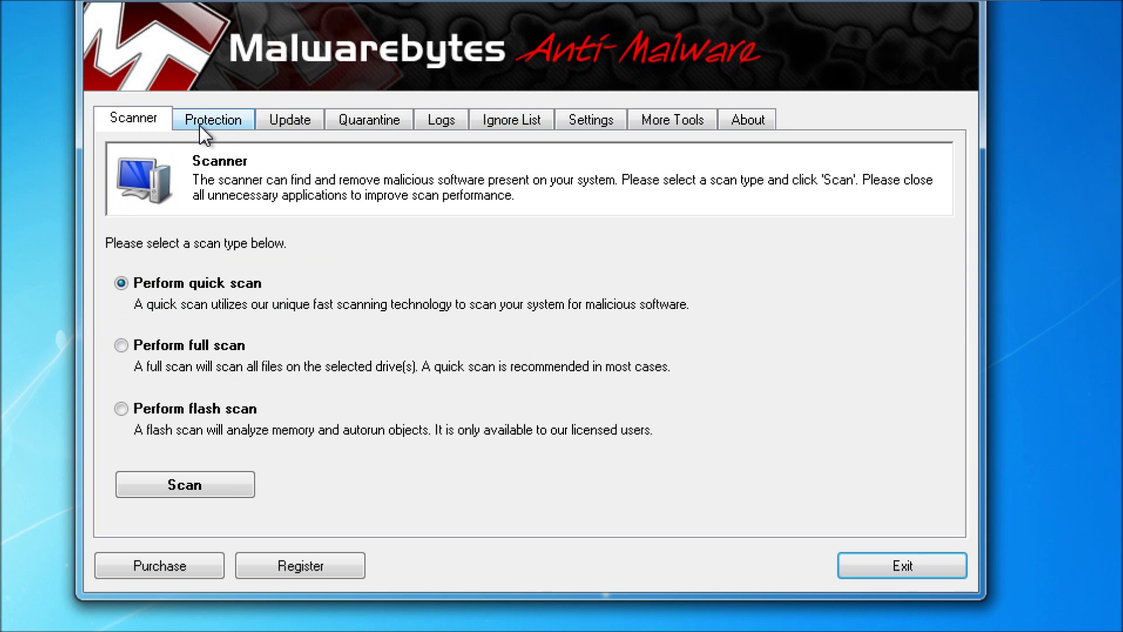
{"action": "left_click", "coordinate": [212, 124]}
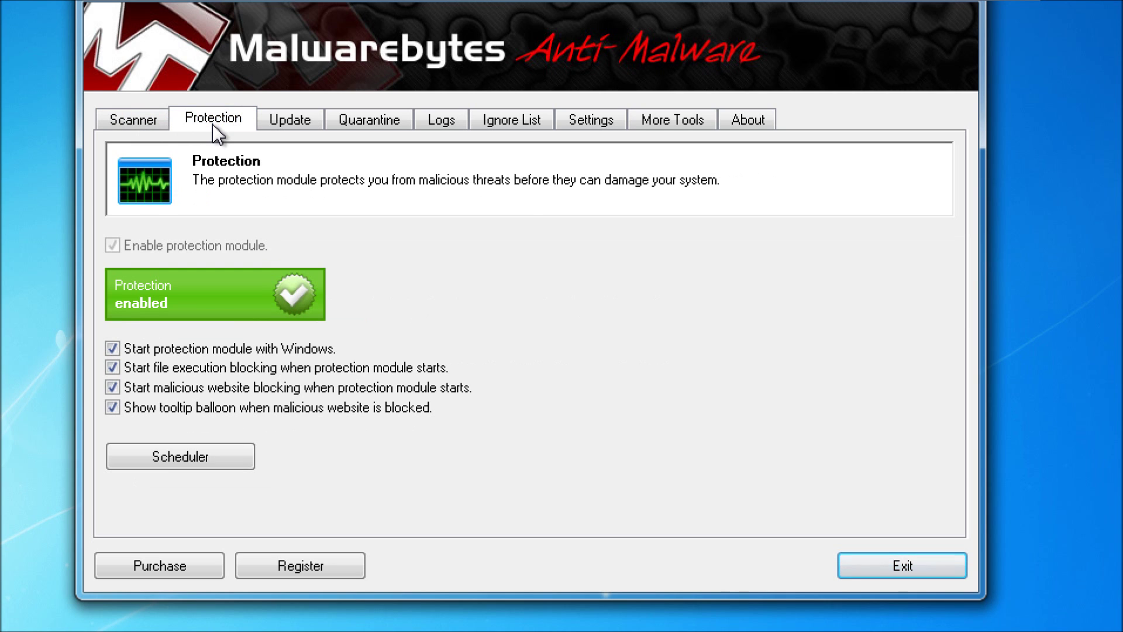
{"action": "left_click", "coordinate": [135, 125]}
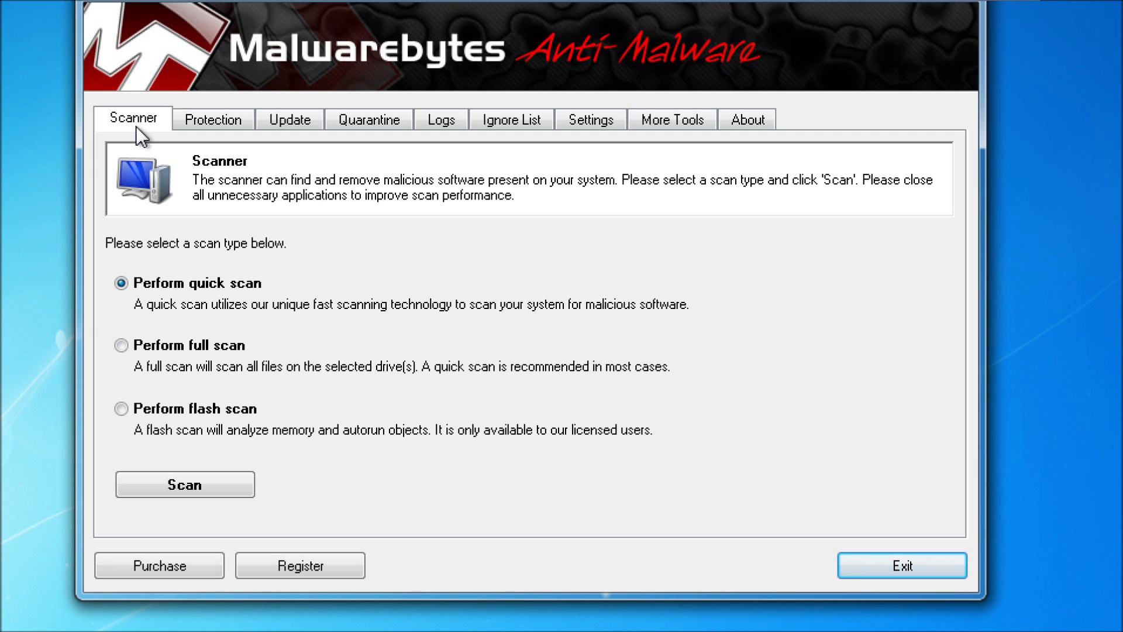
{"action": "left_click", "coordinate": [216, 344]}
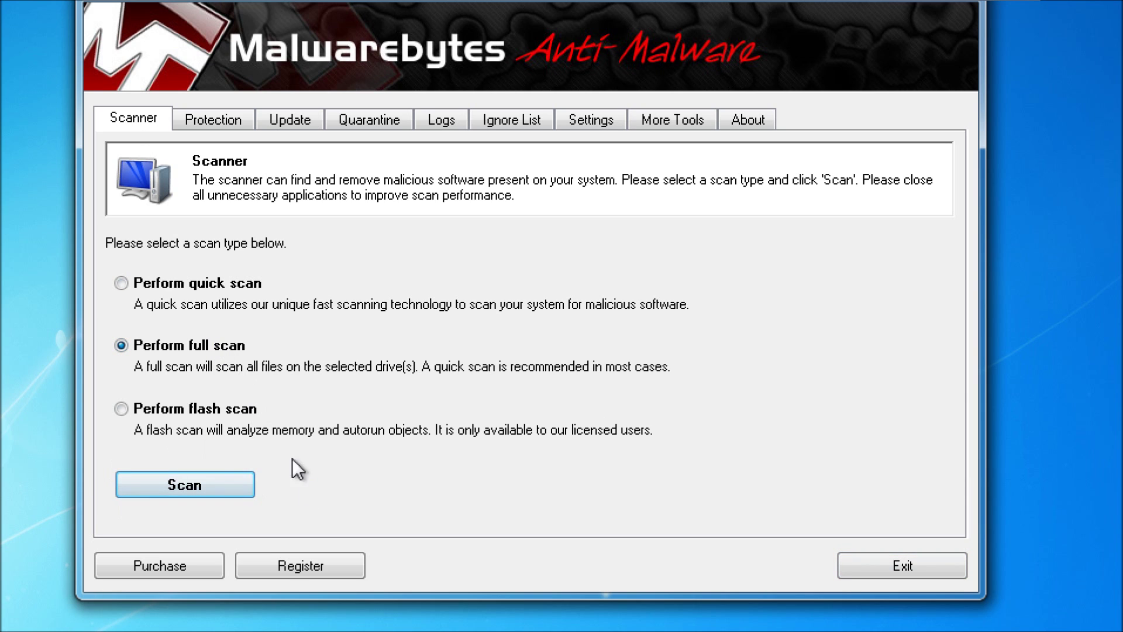
Glance at the Protection settings, then return to the Scanner page's scan options.
{"action": "left_click", "coordinate": [220, 127]}
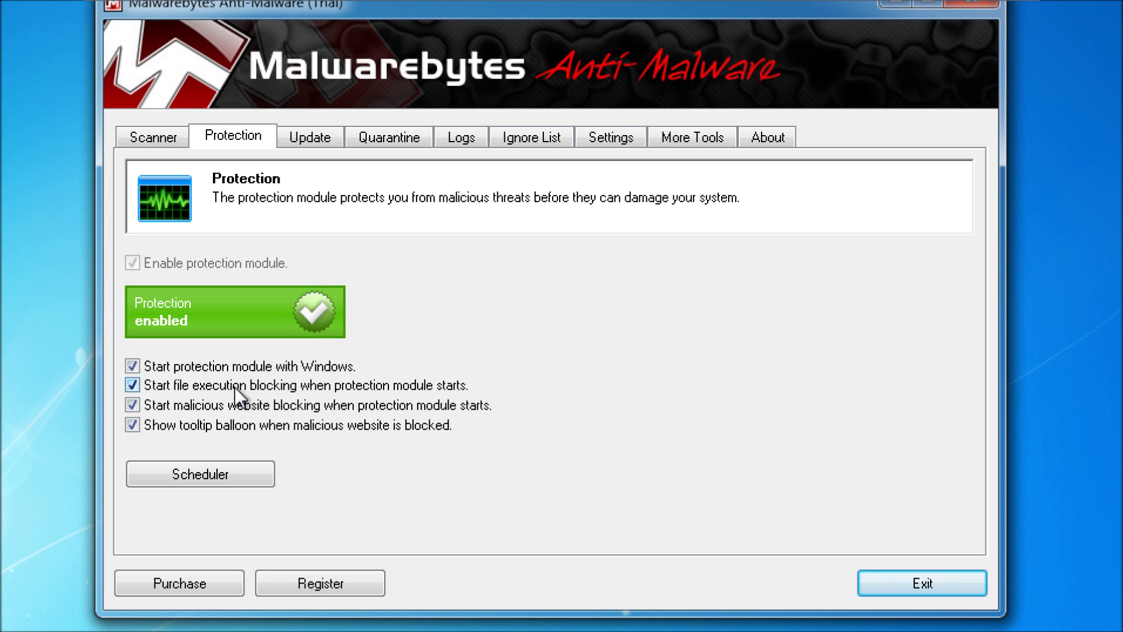
{"action": "left_click", "coordinate": [171, 142]}
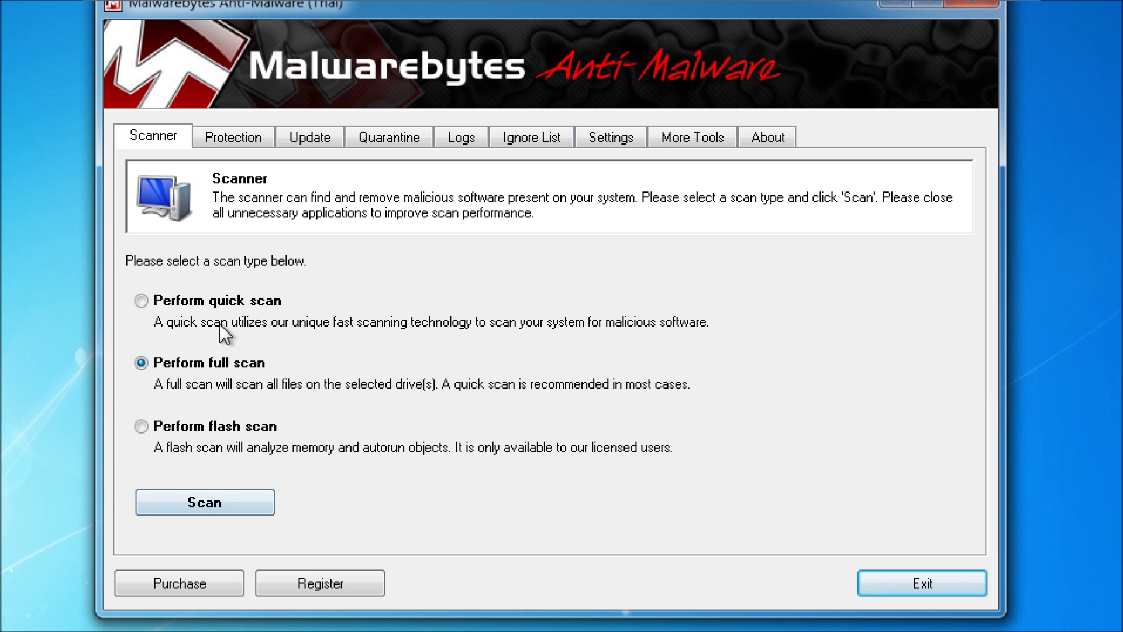
Select Quick scan as the scan type and start it.
{"action": "left_click", "coordinate": [238, 301]}
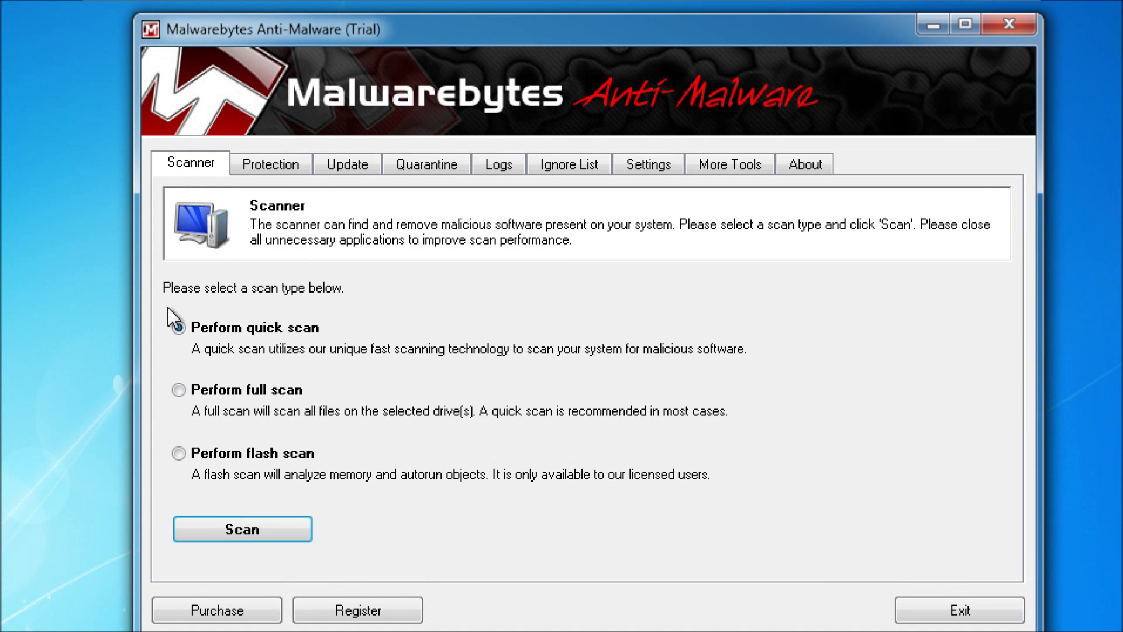
{"action": "left_click", "coordinate": [283, 532]}
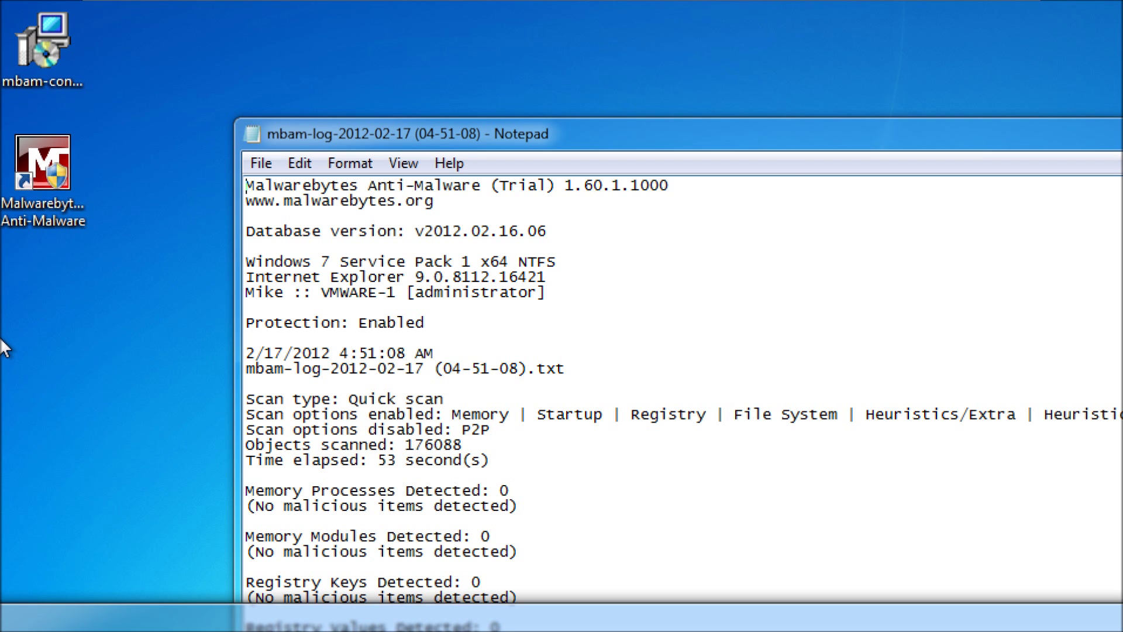
Read the mbam-log scan report in Notepad, moving its window to see long lines, then close it.
{"action": "left_click", "coordinate": [476, 353]}
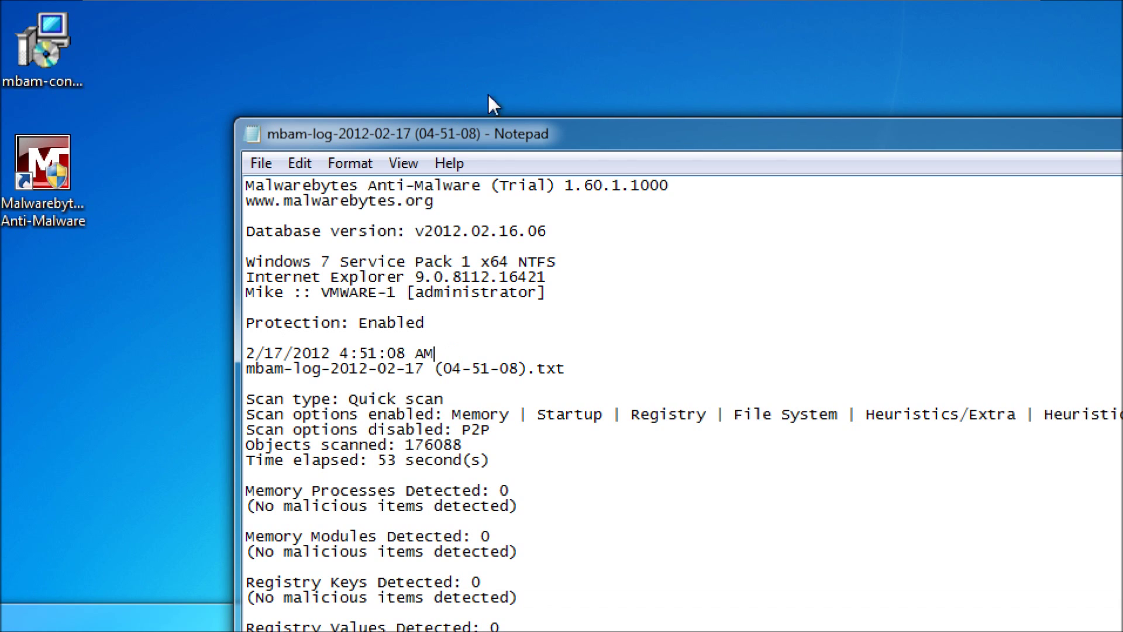
{"action": "left_click_drag", "start_coordinate": [487, 134], "coordinate": [304, 54]}
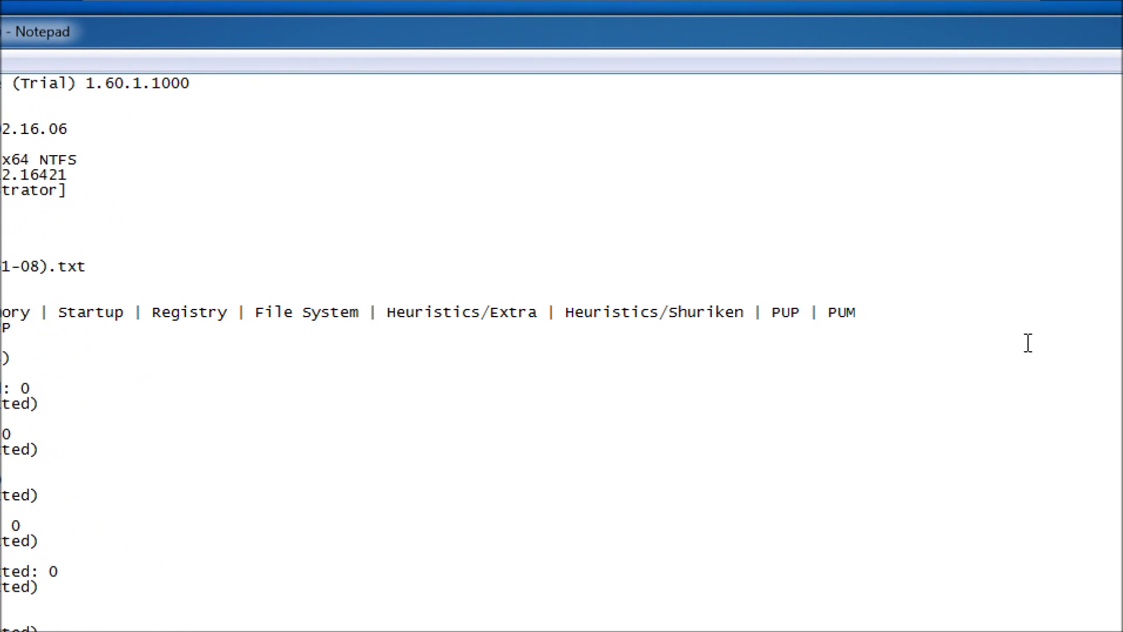
{"action": "left_click", "coordinate": [1035, 146]}
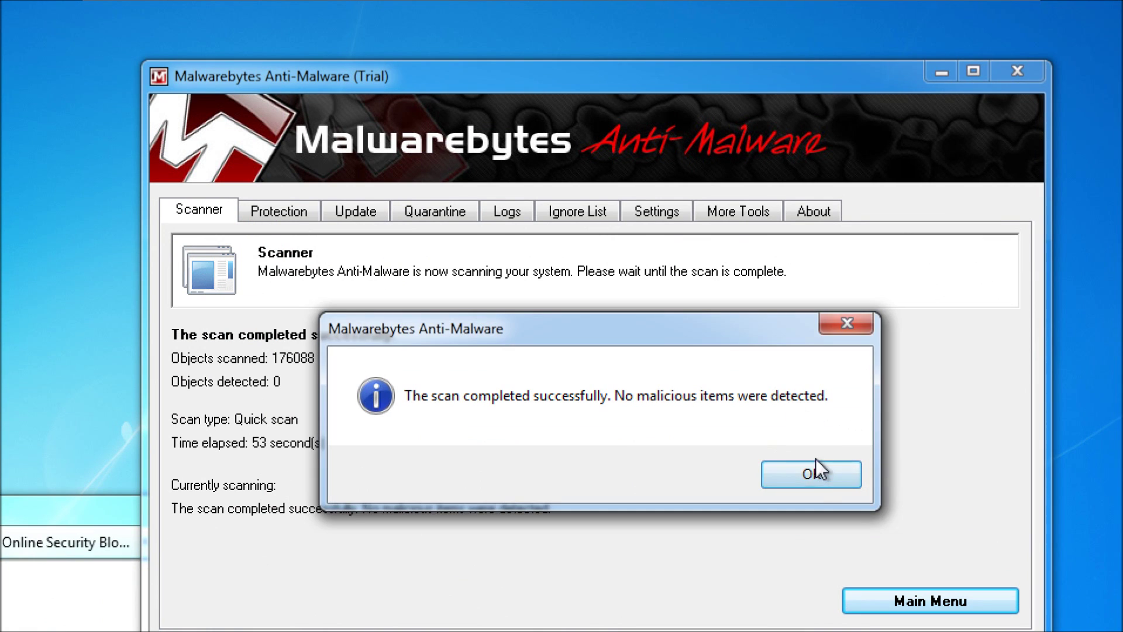
Dismiss the scan-complete message and browse the Scanner, Updater and Scheduler settings pages.
{"action": "left_click", "coordinate": [802, 461]}
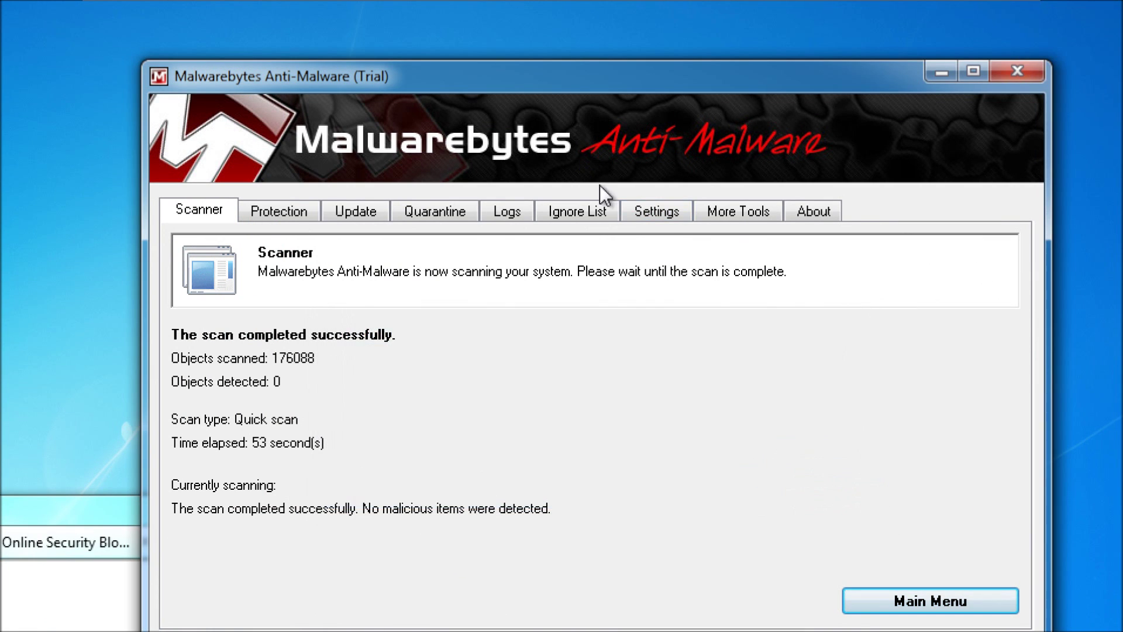
{"action": "left_click", "coordinate": [662, 218]}
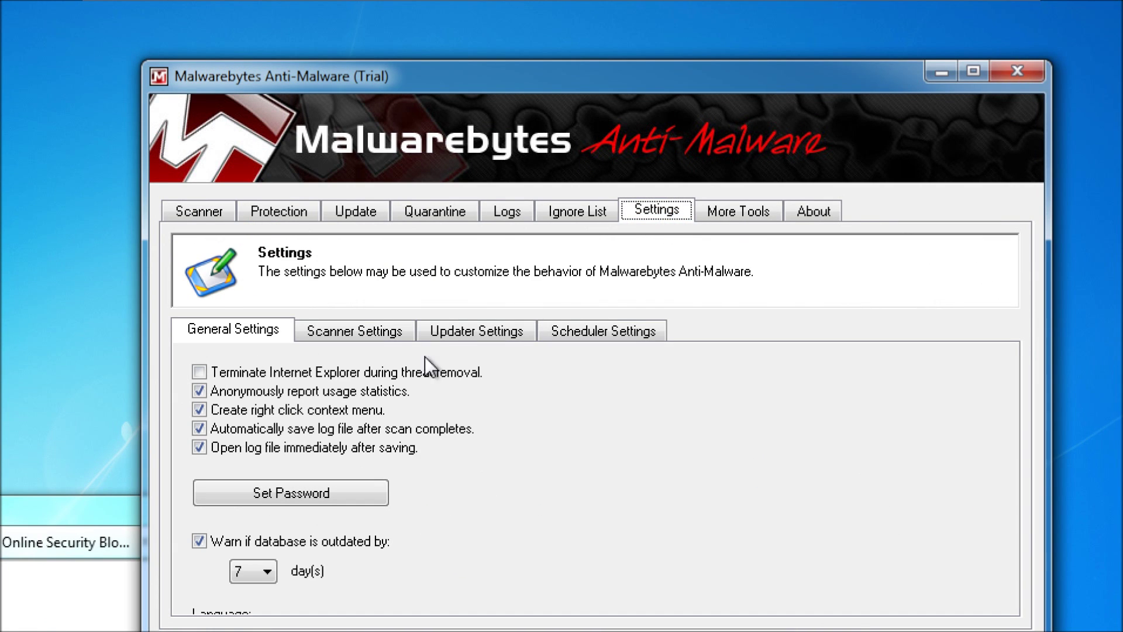
{"action": "left_click", "coordinate": [371, 331]}
{"action": "left_click", "coordinate": [481, 335]}
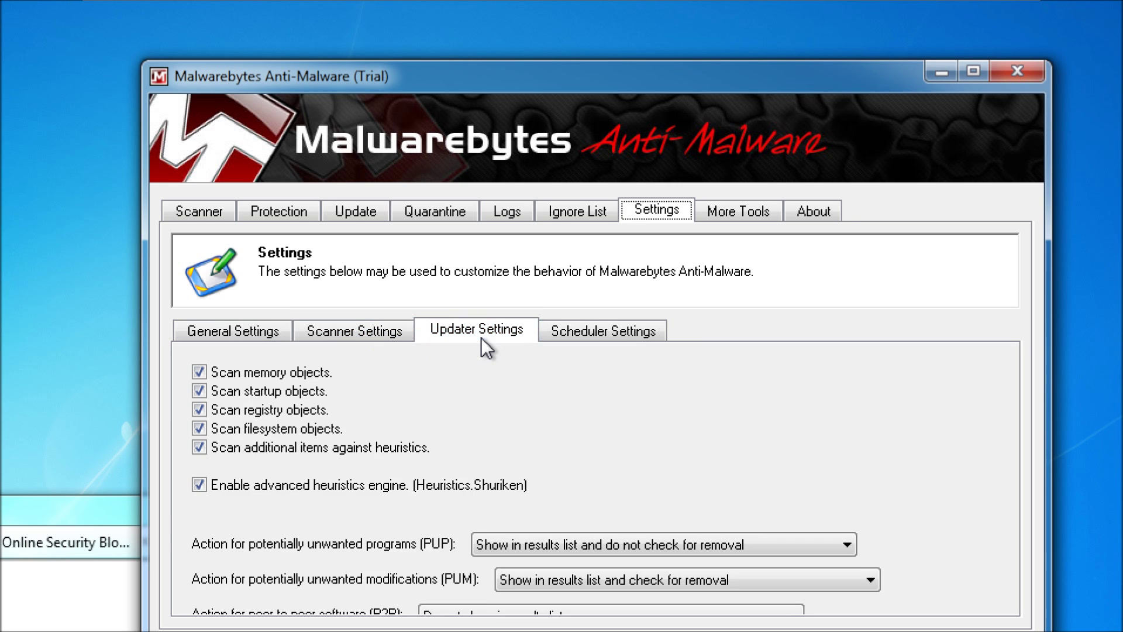
{"action": "left_click", "coordinate": [580, 336]}
{"action": "left_click", "coordinate": [414, 326]}
Visit More Tools and About, then launch FileASSASSIN and cancel its file picker.
{"action": "left_click", "coordinate": [757, 215]}
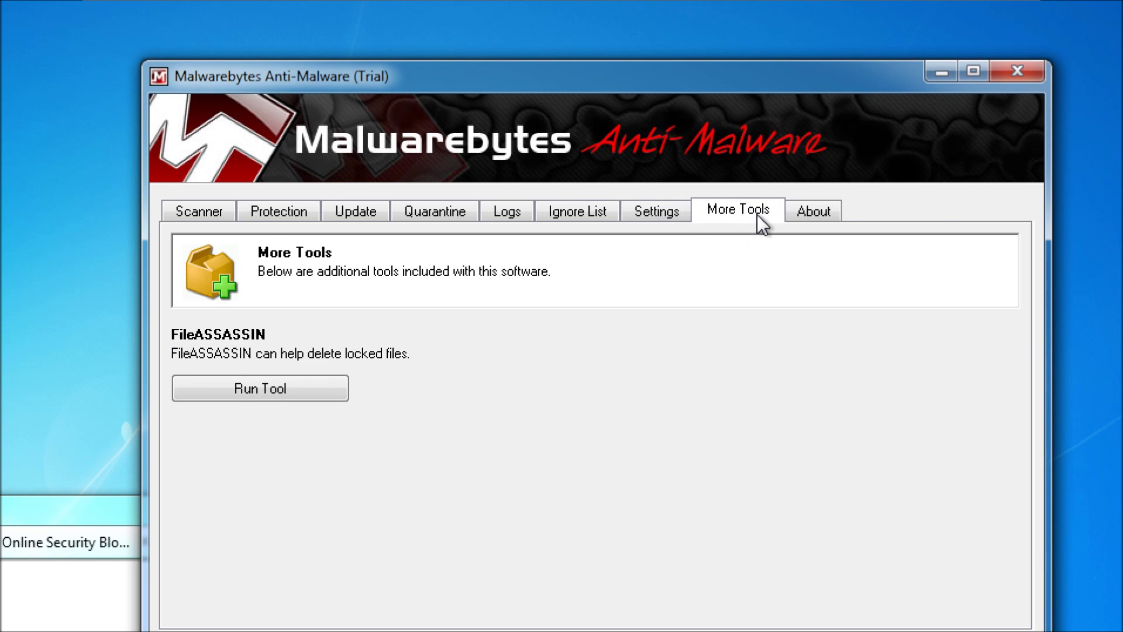
{"action": "left_click", "coordinate": [813, 211]}
{"action": "left_click", "coordinate": [754, 216]}
{"action": "left_click", "coordinate": [319, 391]}
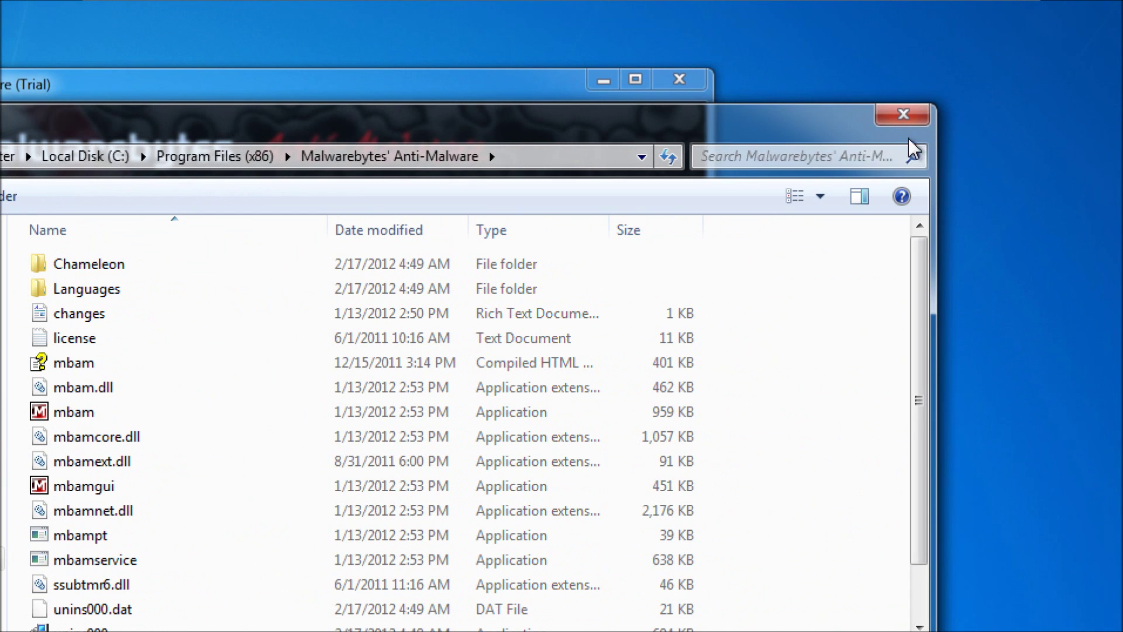
{"action": "left_click", "coordinate": [904, 118]}
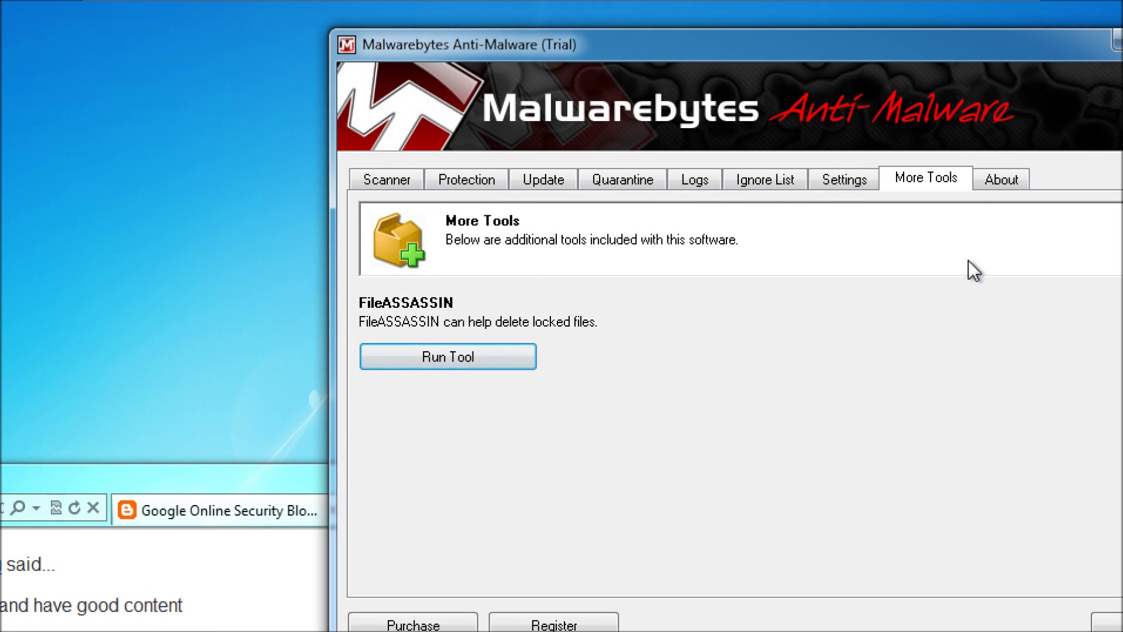
Browse the Ignore List, Logs (protection and scan entries), Quarantine, Update and Protection pages.
{"action": "left_click", "coordinate": [754, 176]}
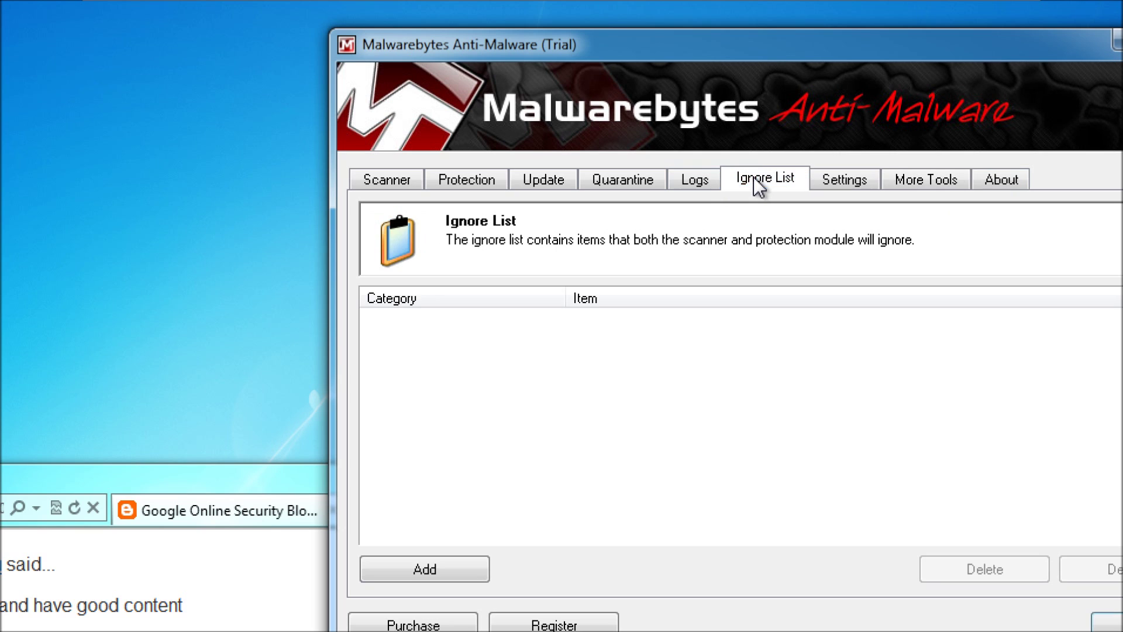
{"action": "left_click", "coordinate": [899, 179]}
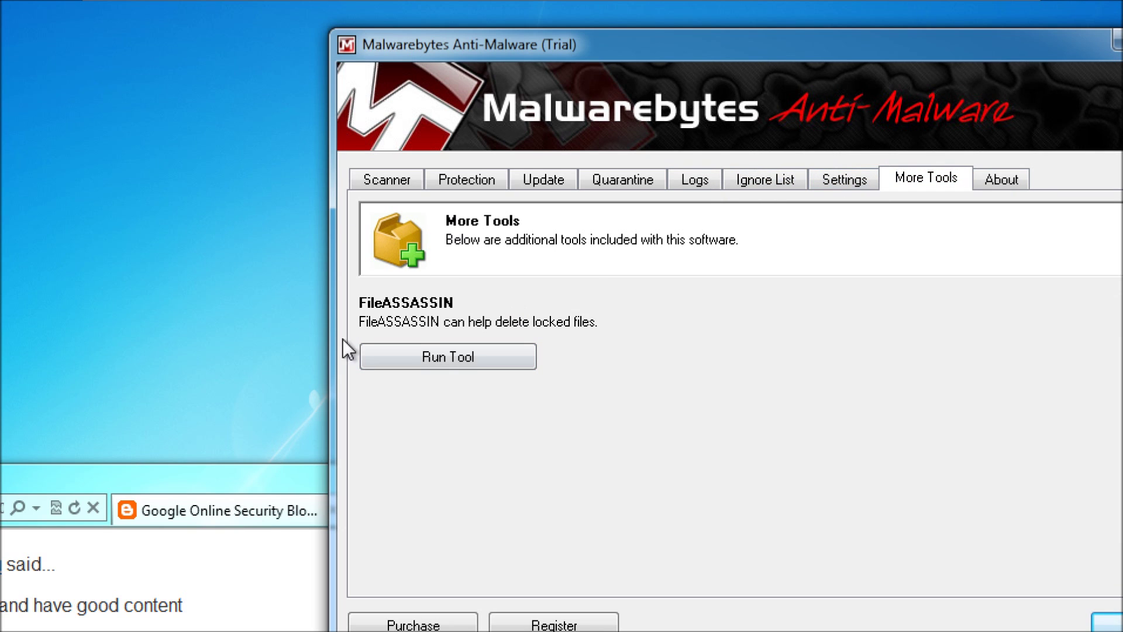
{"action": "left_click", "coordinate": [770, 176]}
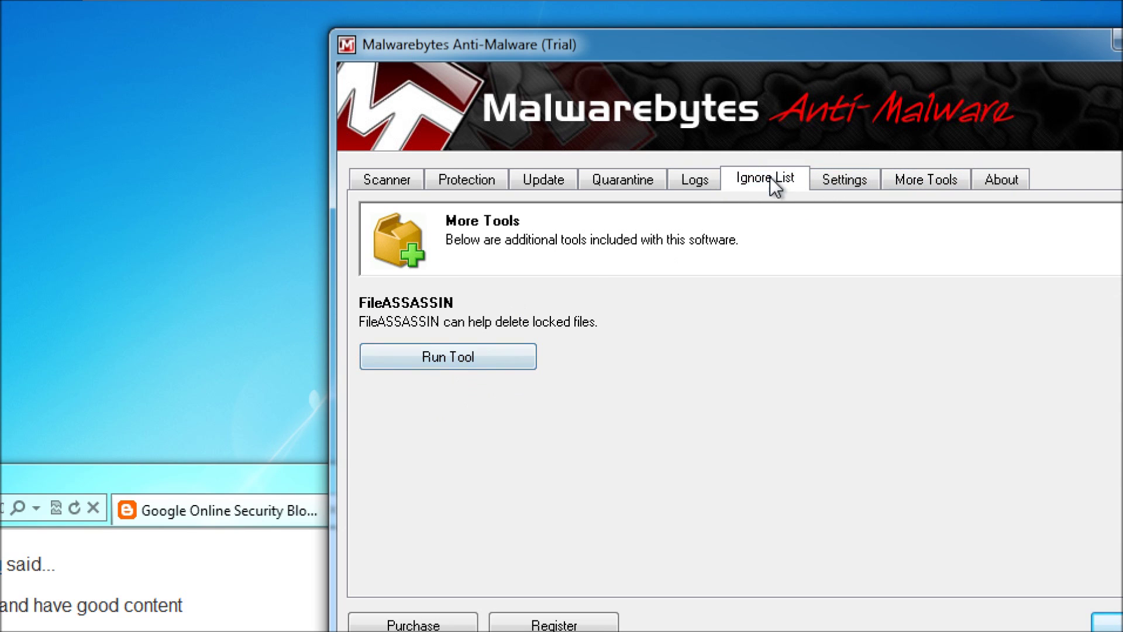
{"action": "left_click", "coordinate": [681, 181]}
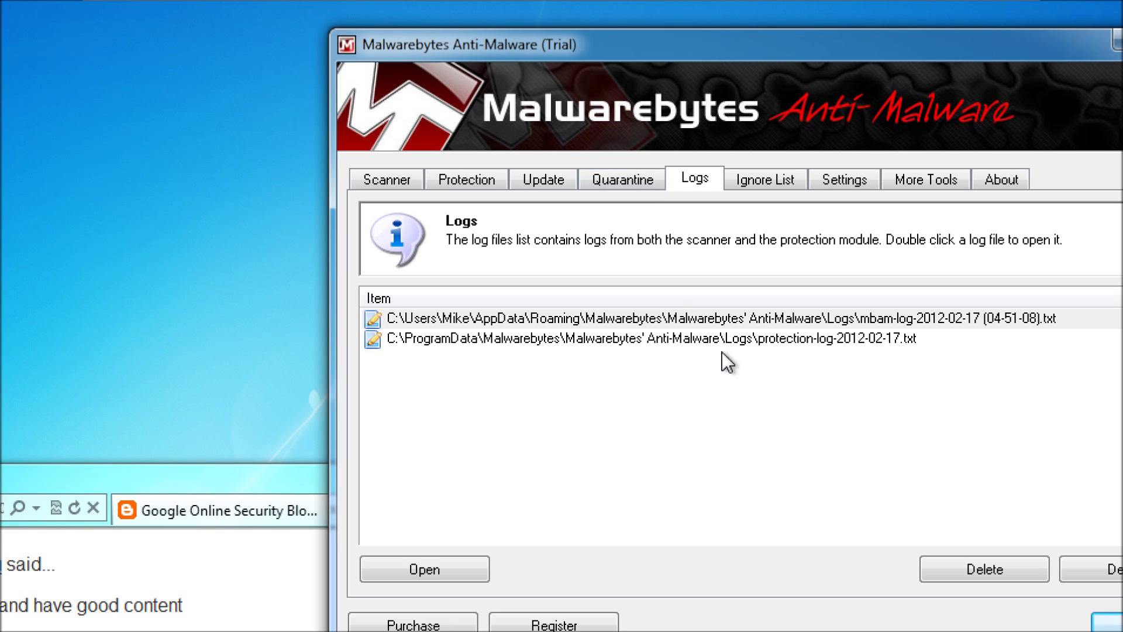
{"action": "left_click", "coordinate": [608, 339]}
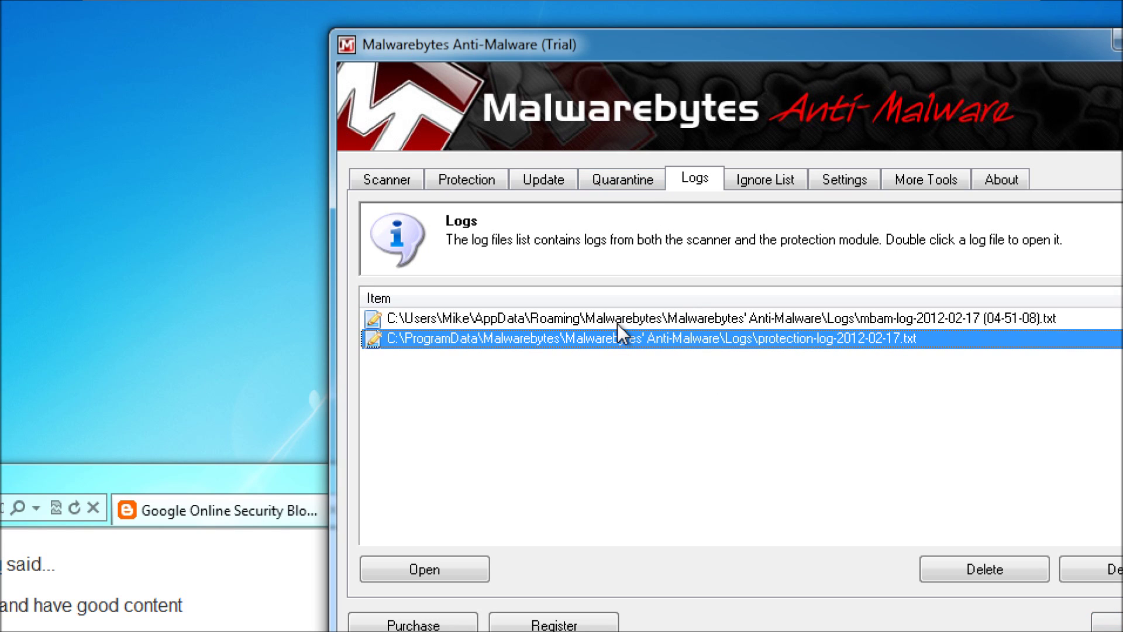
{"action": "left_click", "coordinate": [617, 323]}
{"action": "left_click", "coordinate": [612, 175]}
{"action": "left_click", "coordinate": [529, 180]}
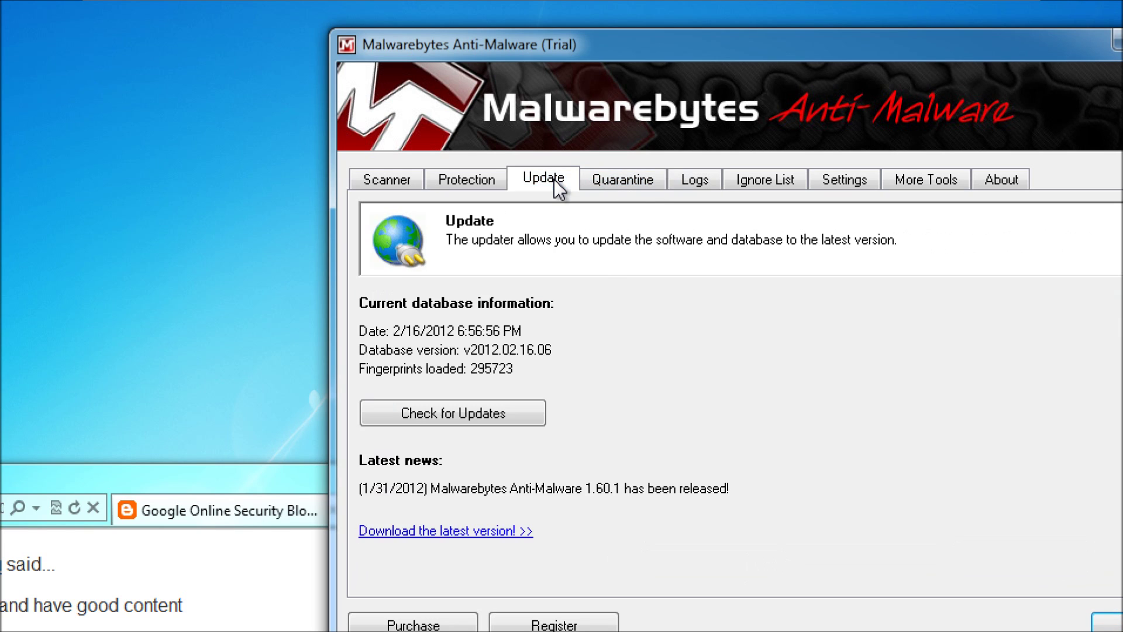
{"action": "left_click", "coordinate": [485, 179]}
Check for database updates, confirm it is already current, and return to the Scanner page.
{"action": "left_click", "coordinate": [565, 182]}
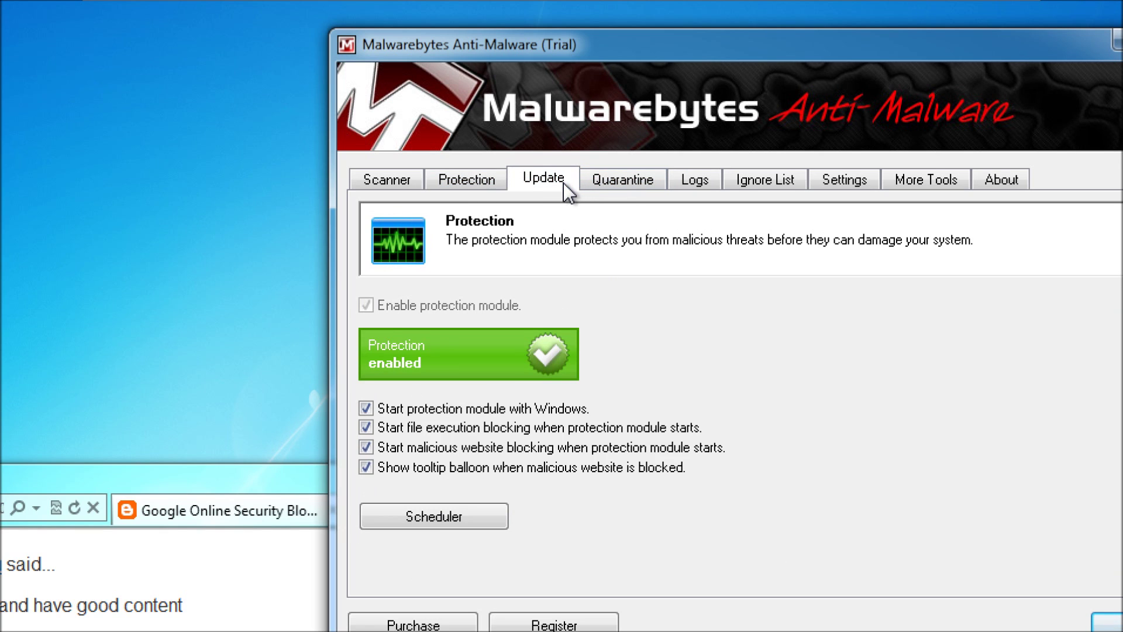
{"action": "left_click", "coordinate": [497, 417]}
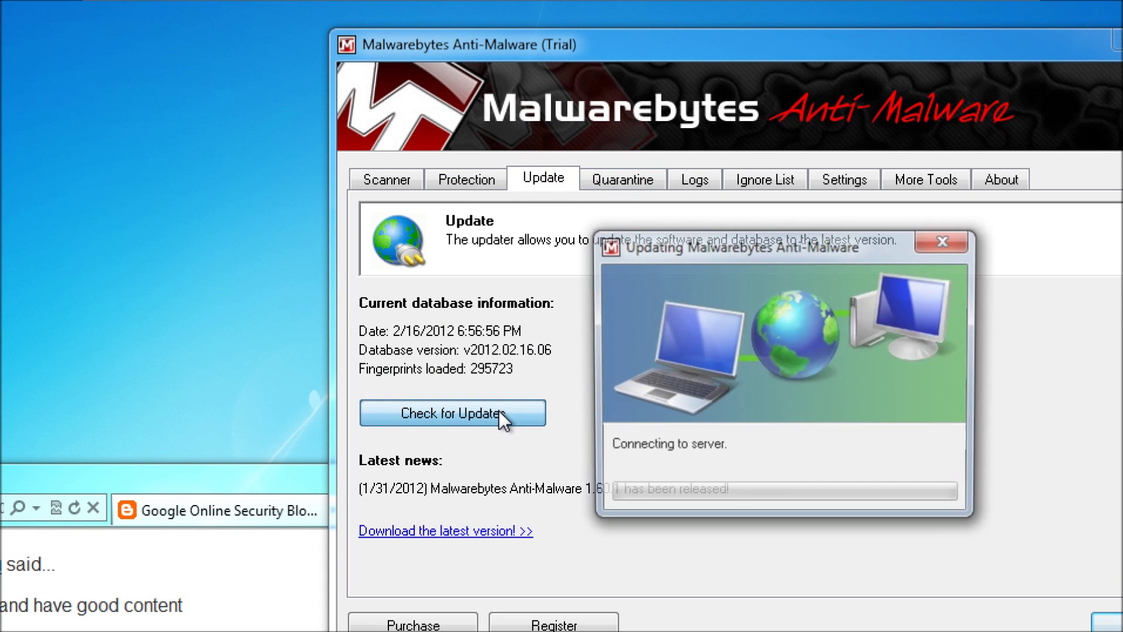
{"action": "left_click", "coordinate": [948, 442]}
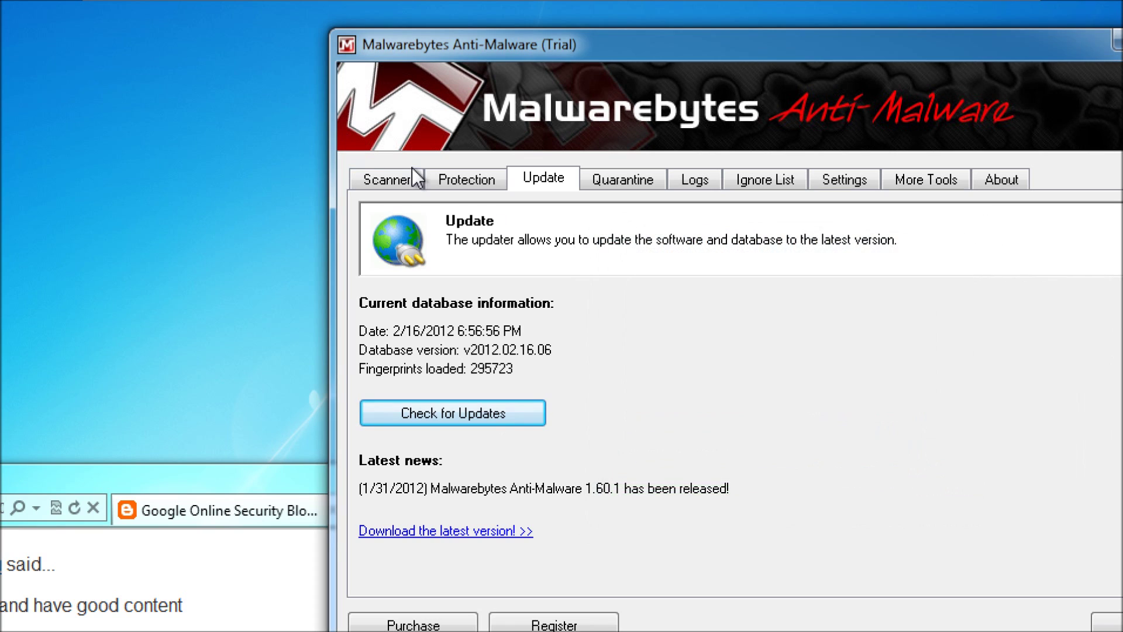
{"action": "left_click", "coordinate": [461, 180]}
{"action": "left_click", "coordinate": [394, 183]}
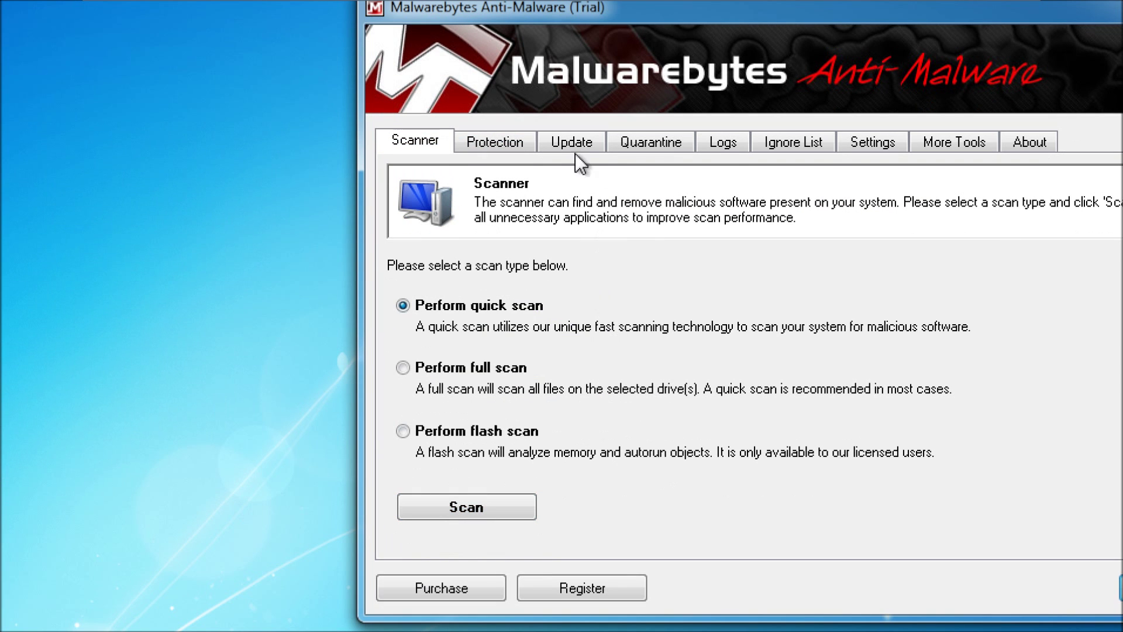
Tour the Update, Quarantine, Logs, Ignore List, Settings, More Tools and About tabs, then reopen Protection.
{"action": "left_click", "coordinate": [521, 144]}
{"action": "left_click", "coordinate": [571, 141]}
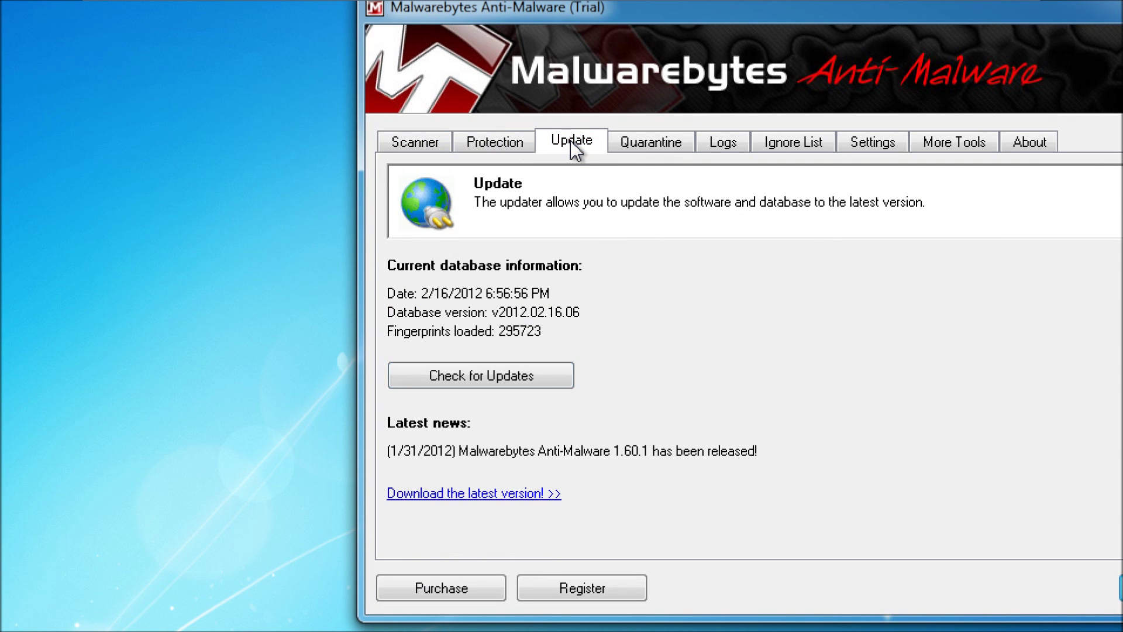
{"action": "left_click", "coordinate": [625, 146]}
{"action": "left_click", "coordinate": [475, 145]}
{"action": "left_click", "coordinate": [659, 147]}
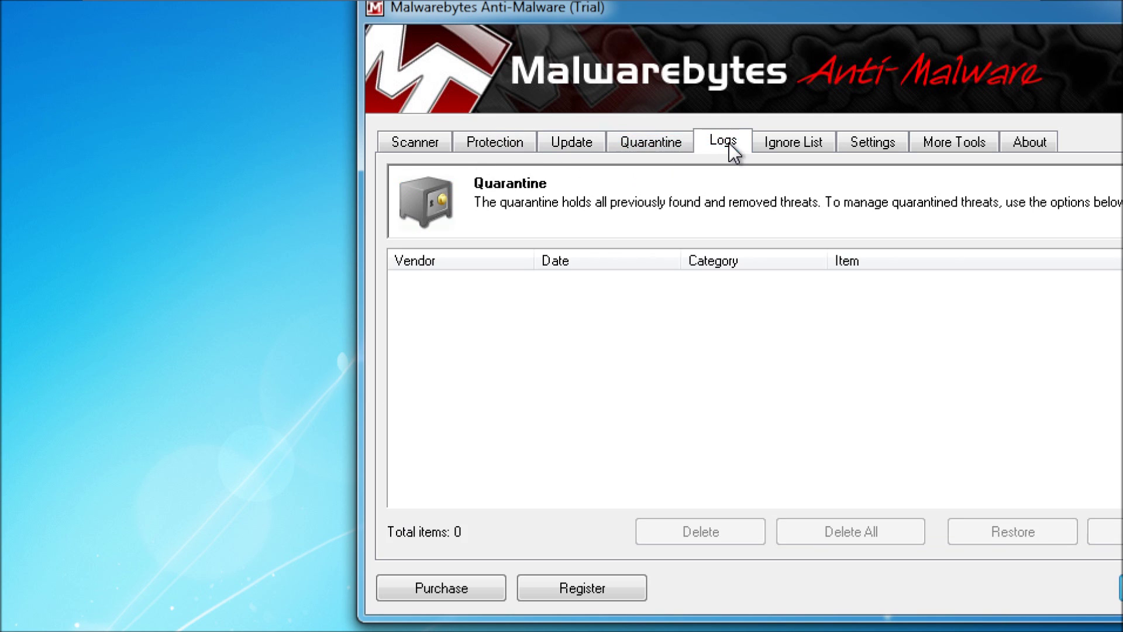
{"action": "left_click", "coordinate": [726, 147]}
{"action": "left_click", "coordinate": [791, 144]}
{"action": "left_click", "coordinate": [853, 147]}
{"action": "left_click", "coordinate": [951, 146]}
{"action": "left_click", "coordinate": [1038, 148]}
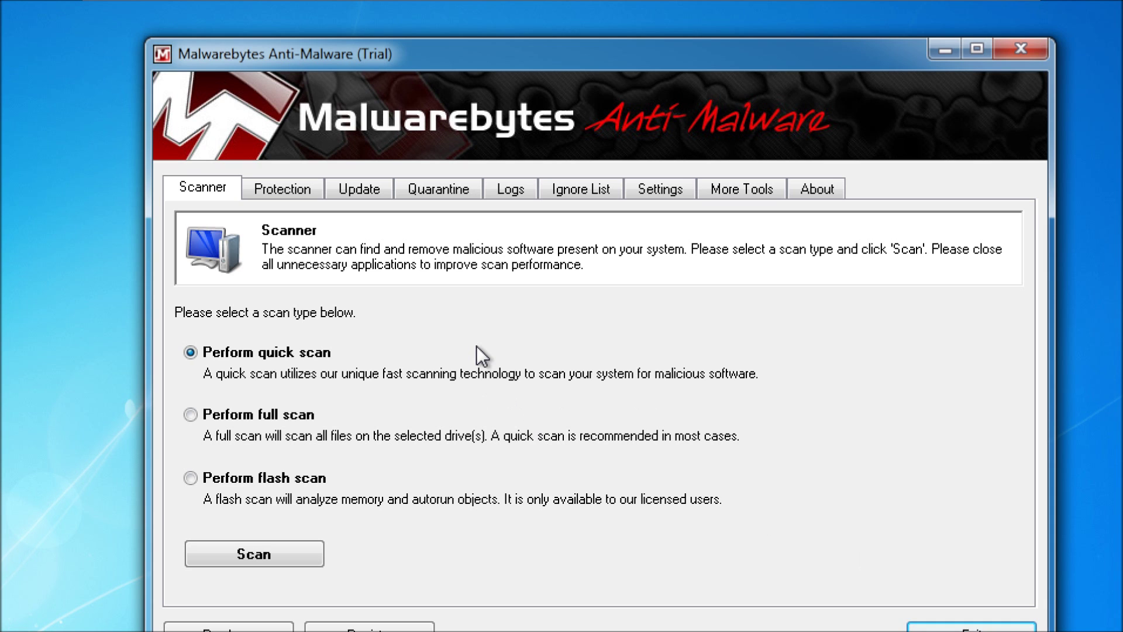
{"action": "left_click", "coordinate": [294, 186]}
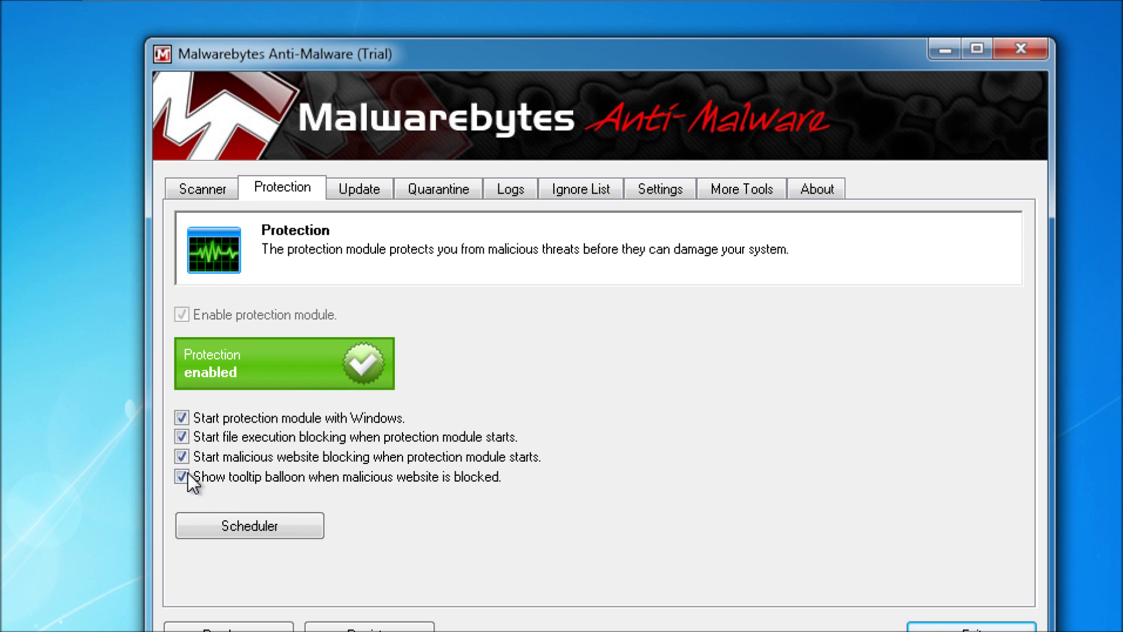